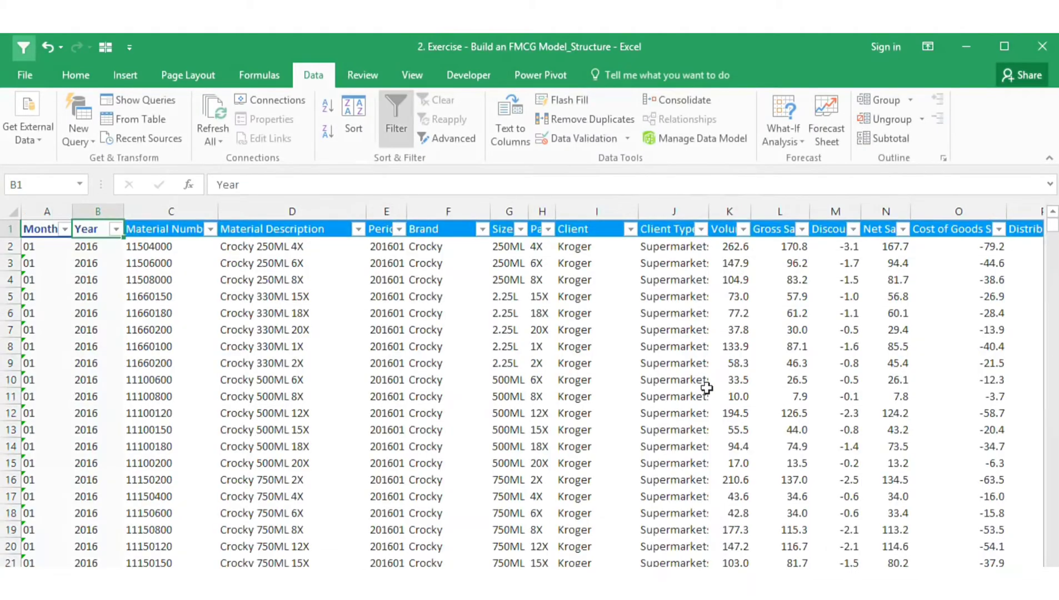
click(740, 212)
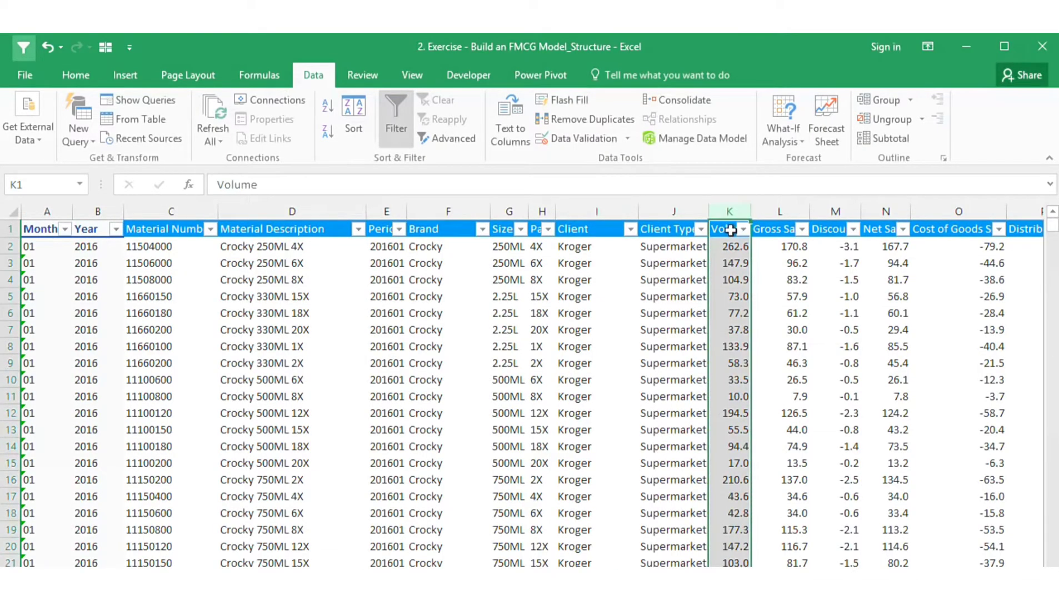
click(731, 229)
drag(754, 218, 761, 219)
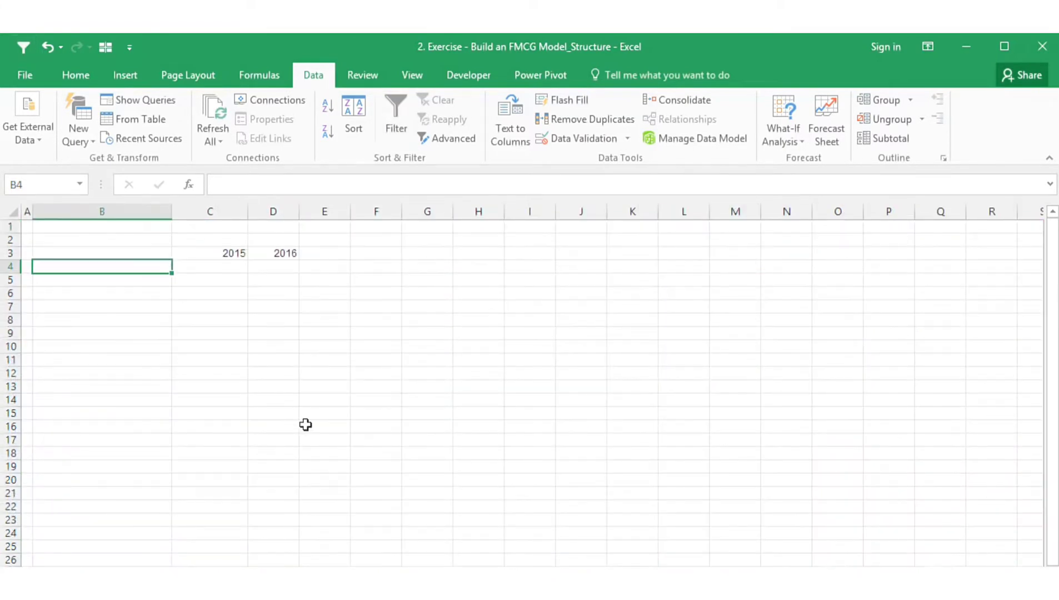
Enter the row label Volume in cell B4 of the sheet with the 2015 and 2016 columns
text(Voli)
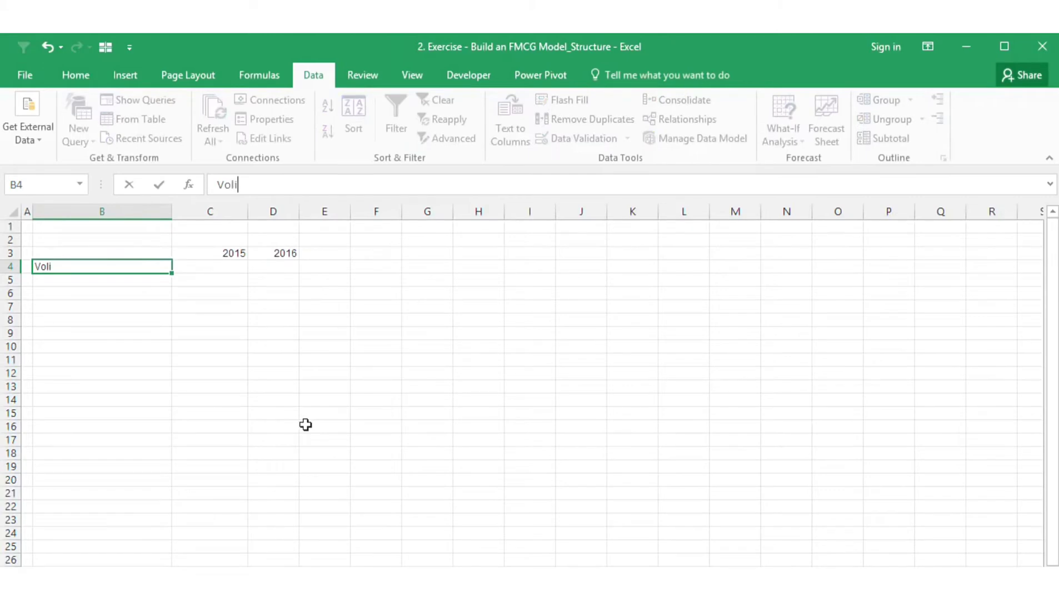
key(BackSpace)
text(ume)
key(Tab)
click(134, 271)
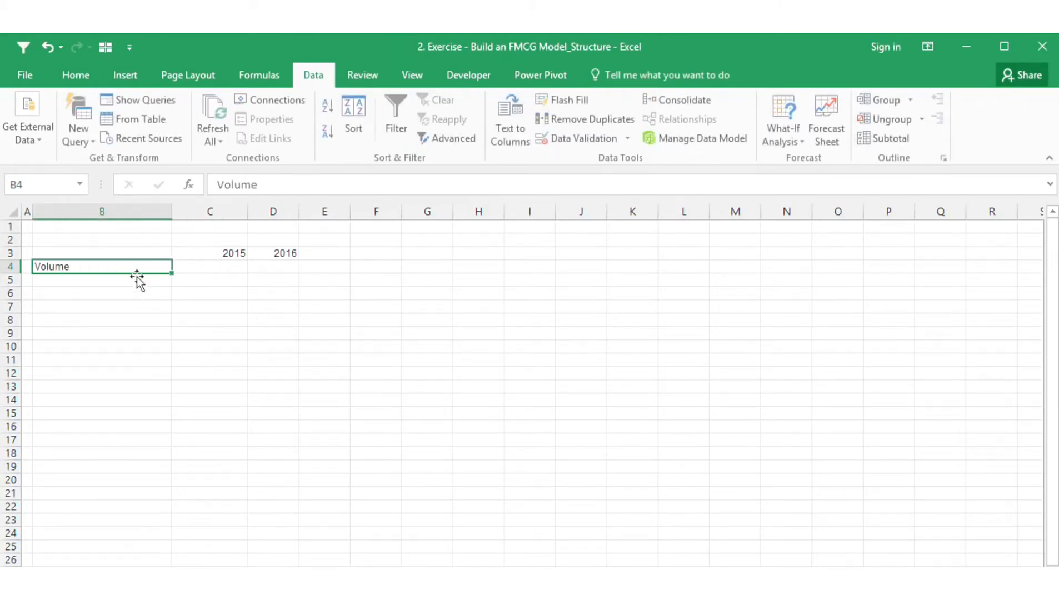
Enter the row label Gross Sales Income in cell B6, leaving row 5 blank as a spacer
click(132, 285)
click(127, 293)
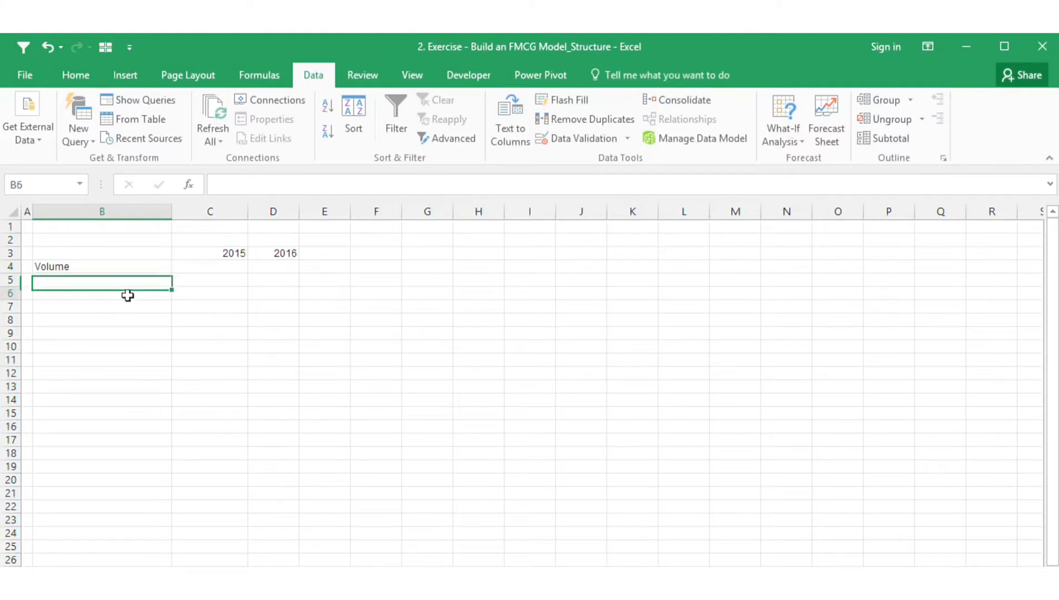
text(Gross)
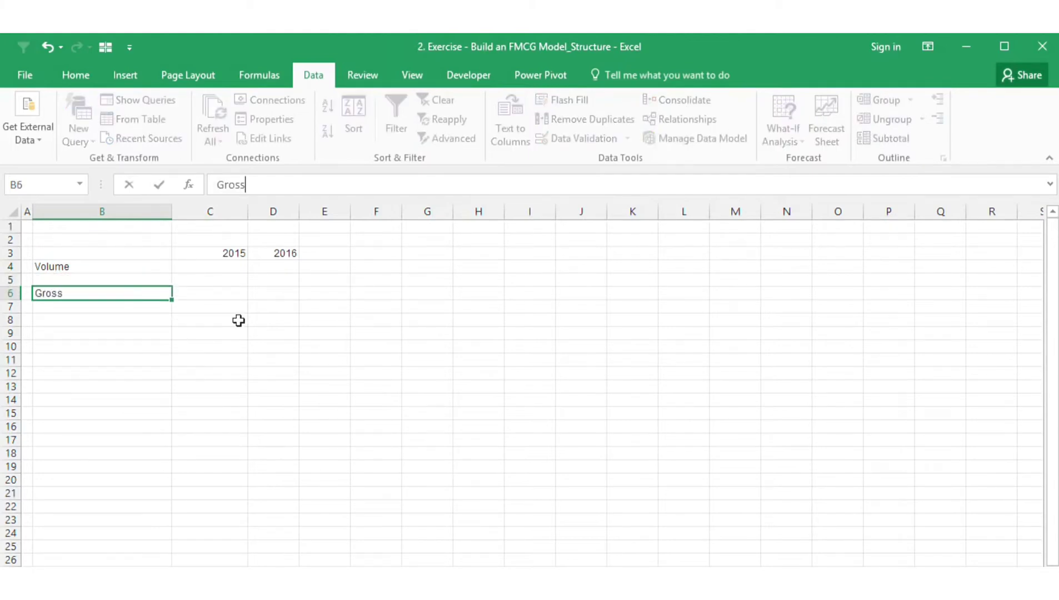
text( Sales Income)
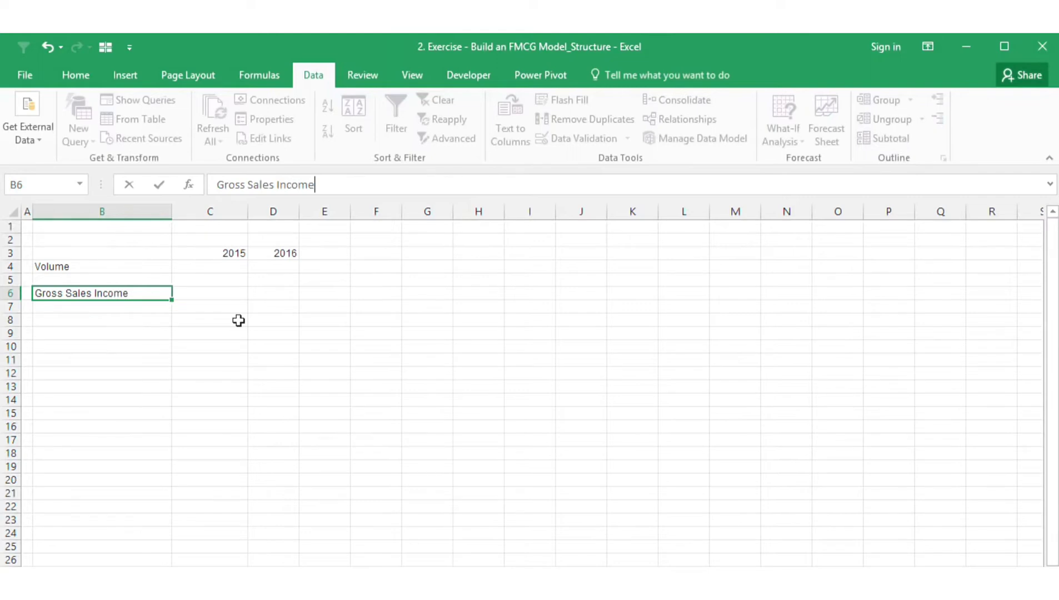
key(Tab)
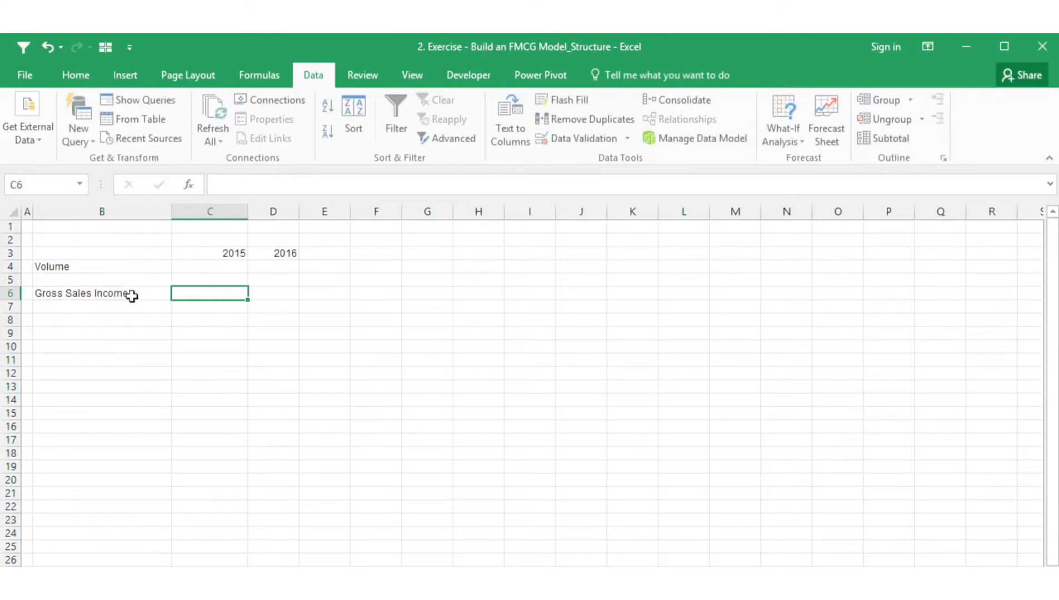
click(130, 294)
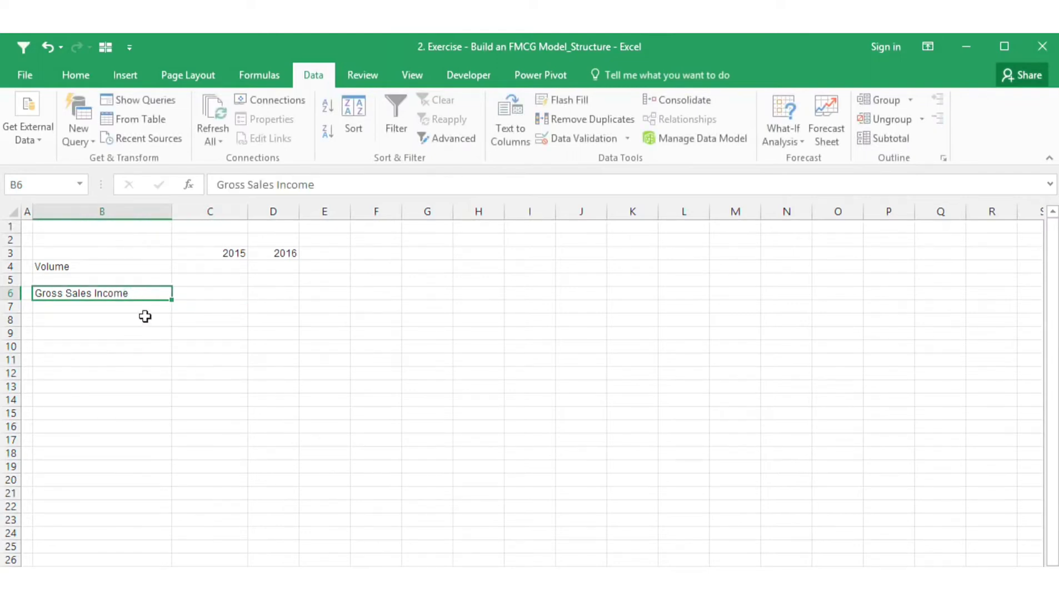
Add the row labels Discounts in B7 and Net Sales in B8, below Gross Sales Income
key(Down)
text(Dis)
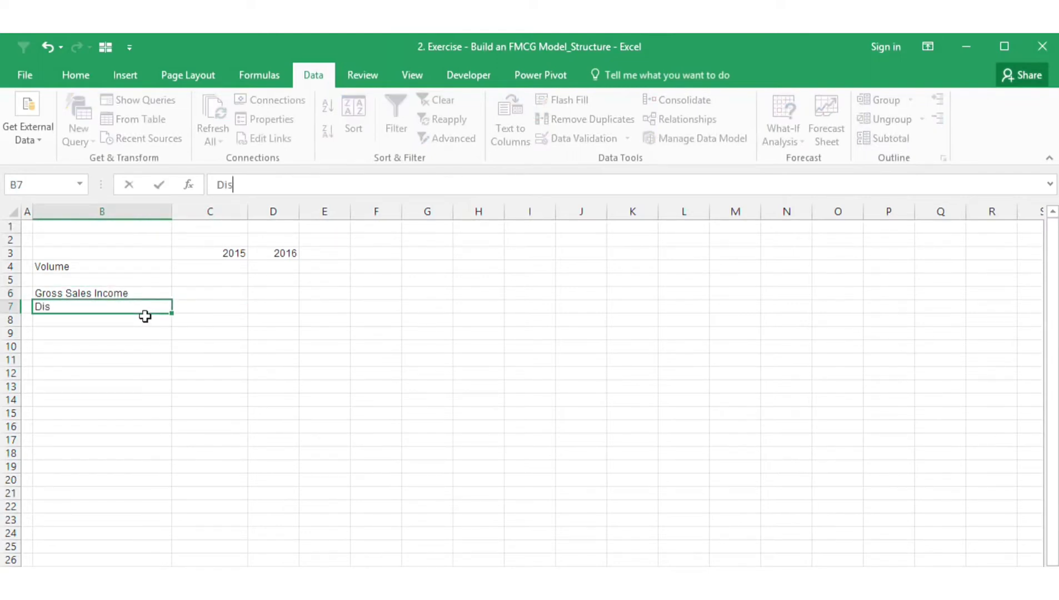
text(counts)
key(Tab)
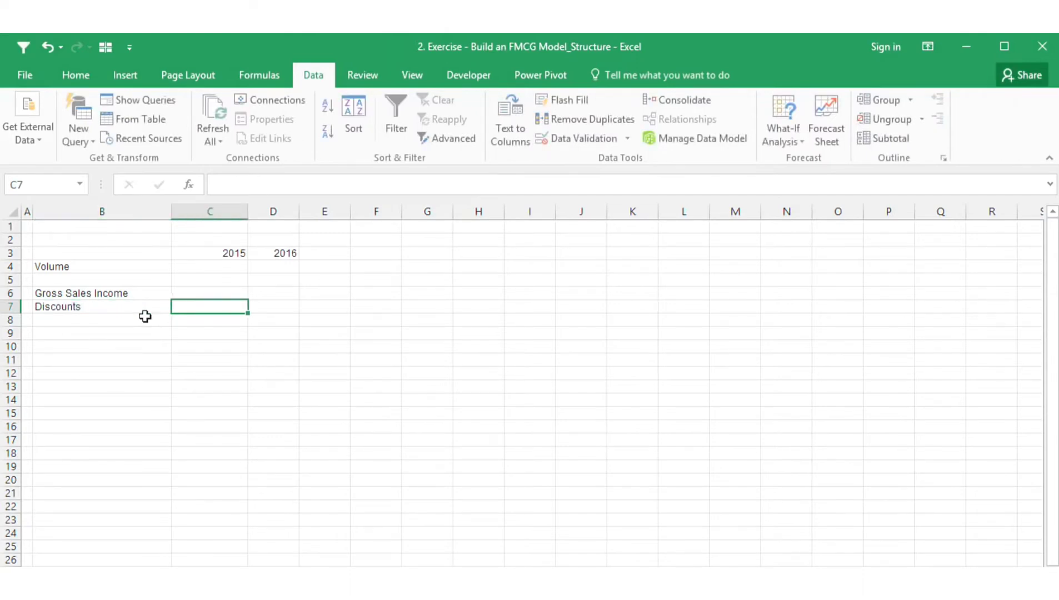
key(Return)
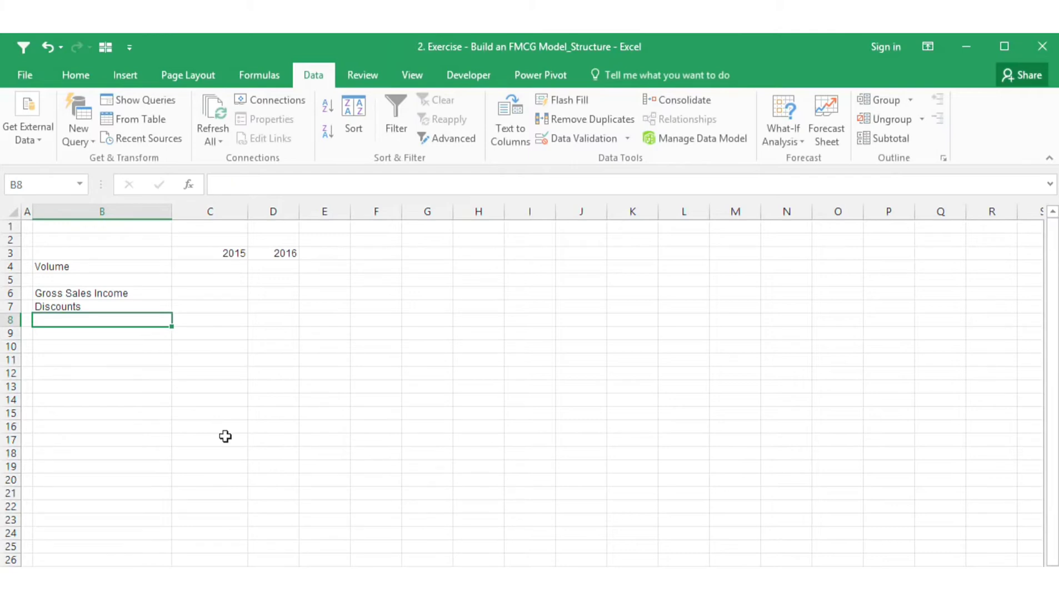
text(Net Sales)
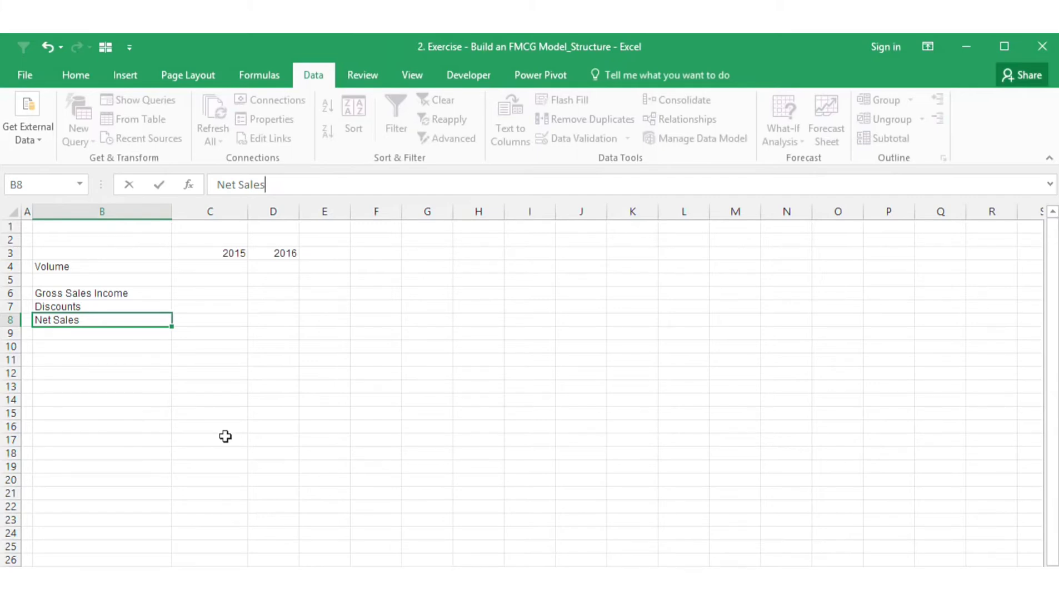
key(Return)
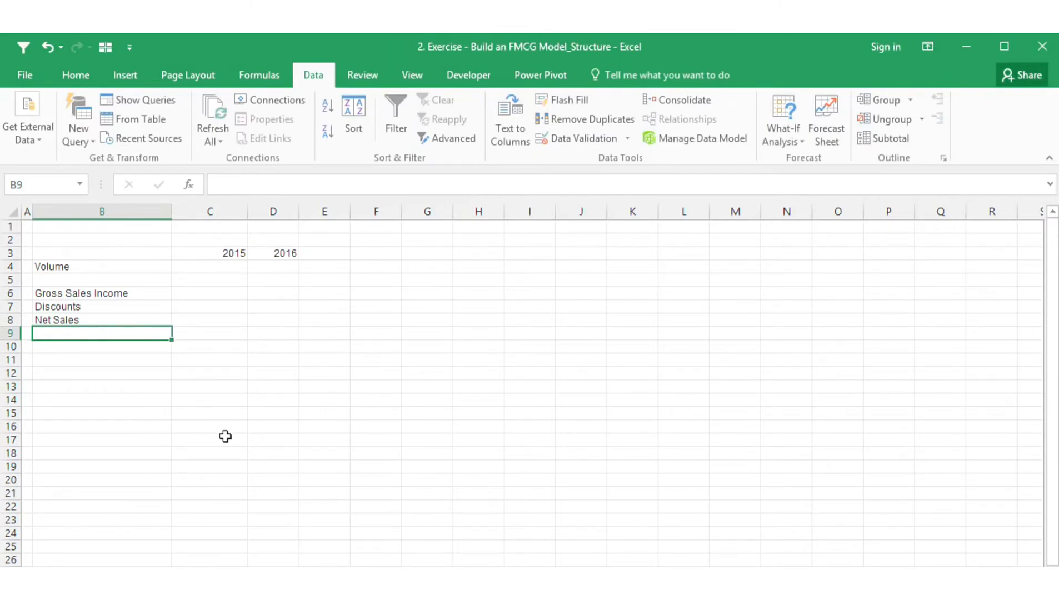
Leave row 9 blank and add the row labels Cost of Goods Sold in B10 and Gross Profit in B11
key(Down)
text(Cost)
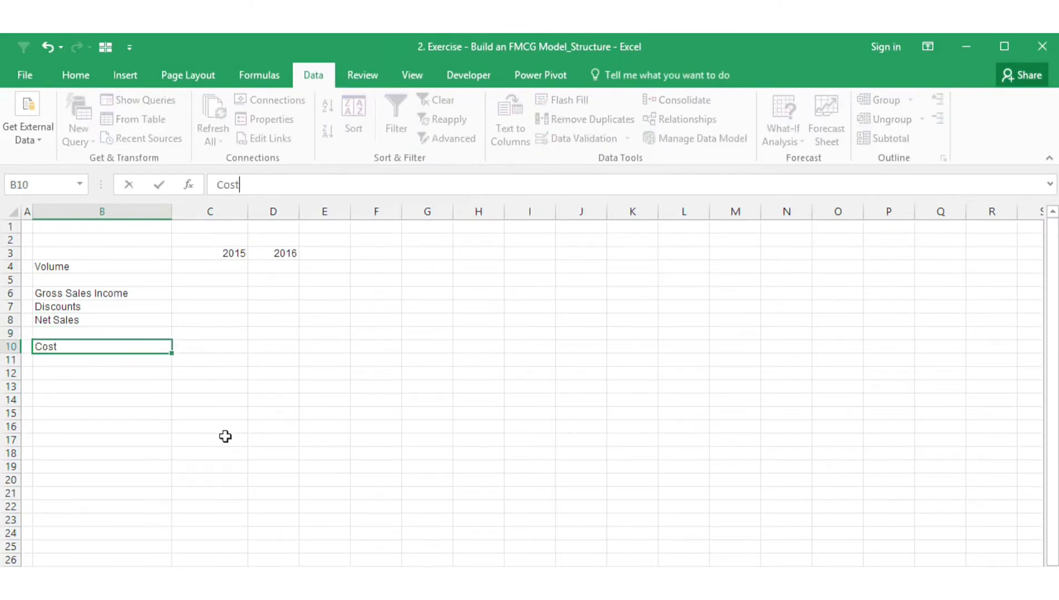
text( of Goods Sold)
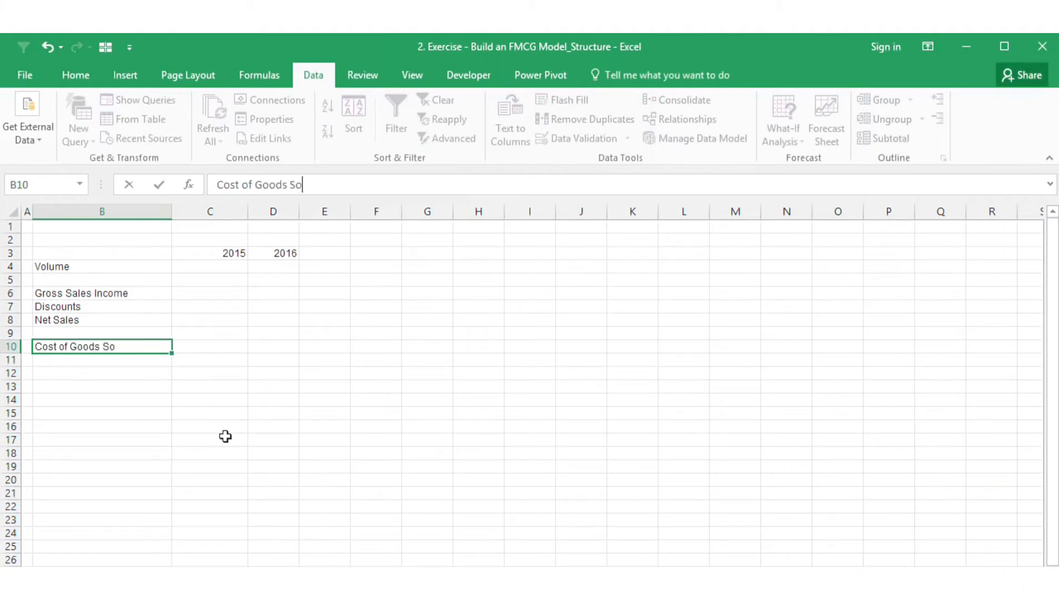
key(Tab)
key(Return)
text(G)
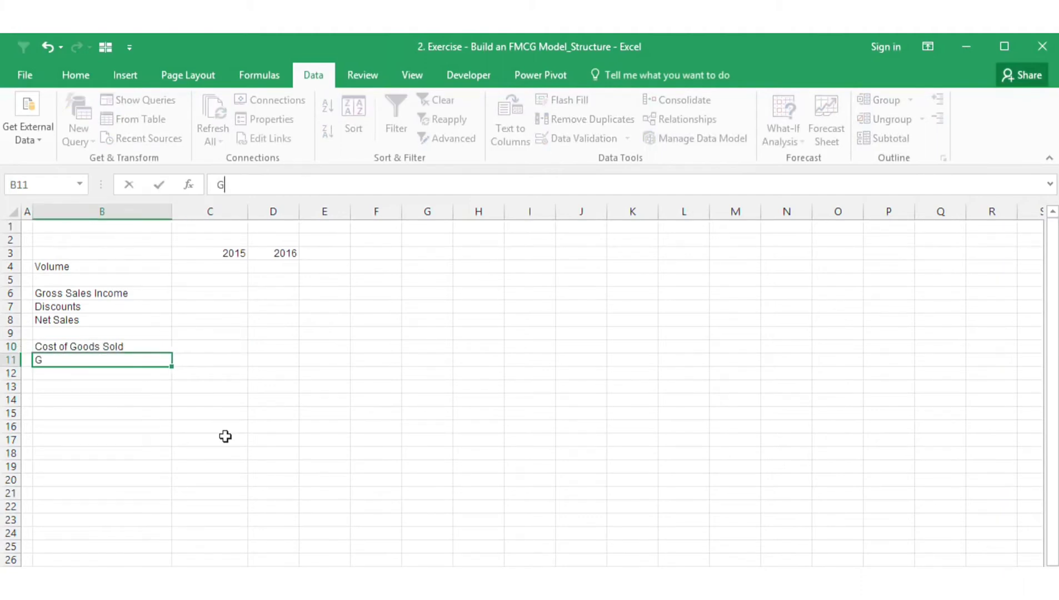
text(ross Profit)
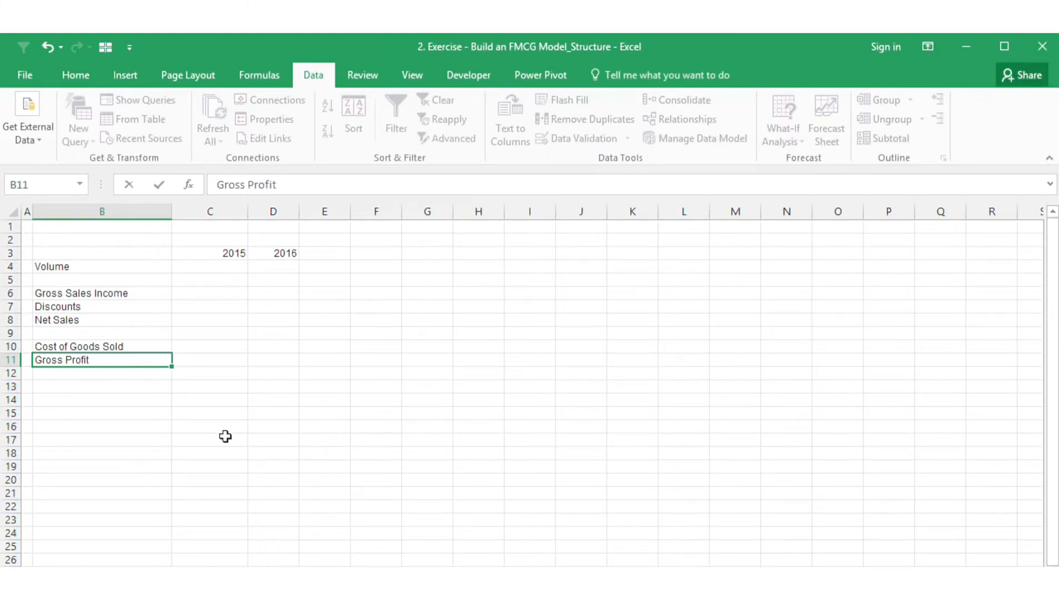
key(ctrl+Return)
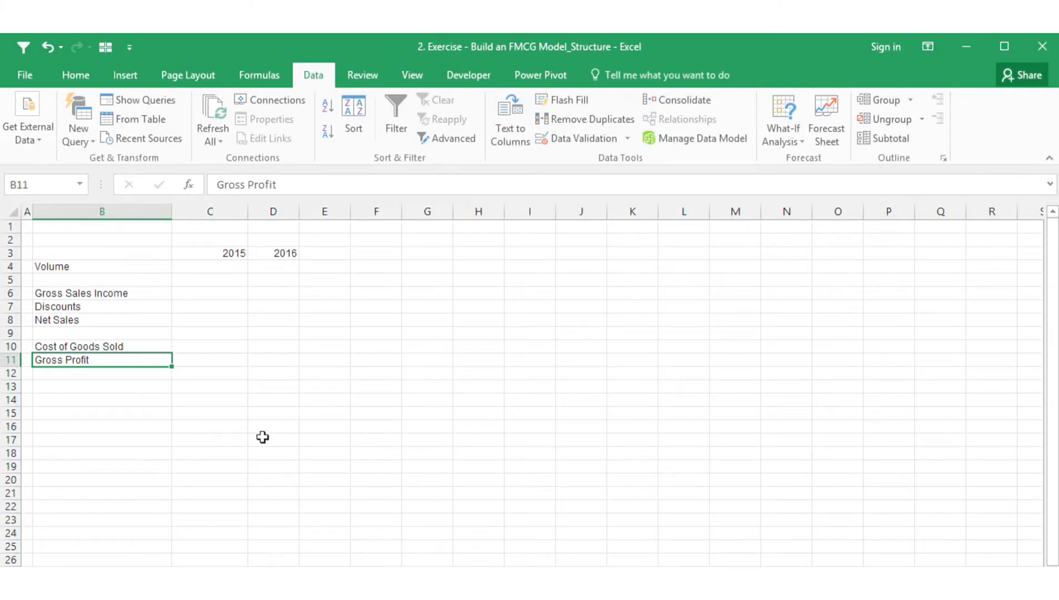
Leave row 12 blank and add the row labels Distribution in B13 and Warehousing in B14
click(105, 386)
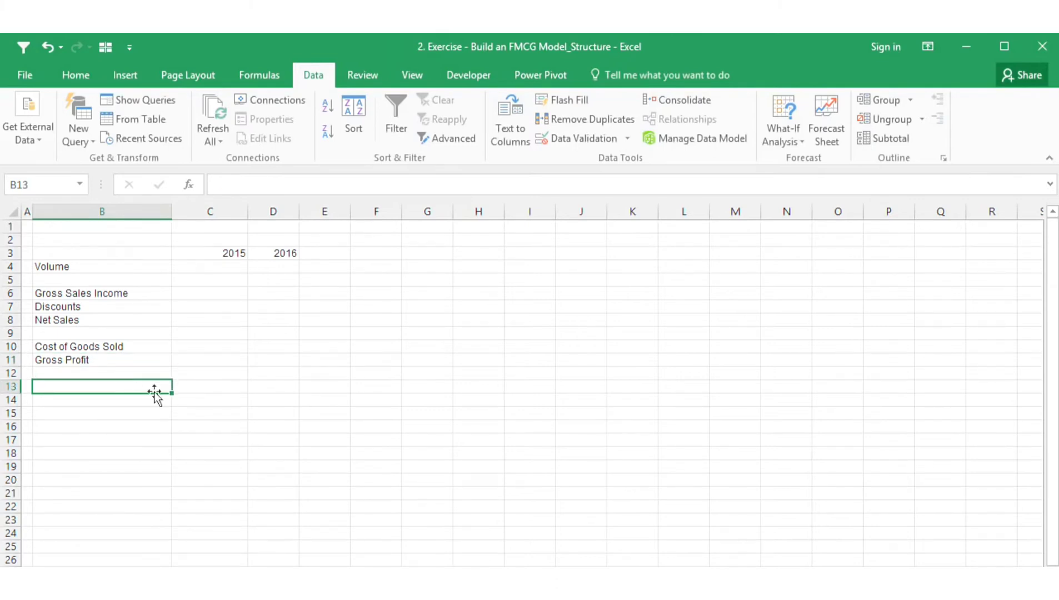
text(Distribution)
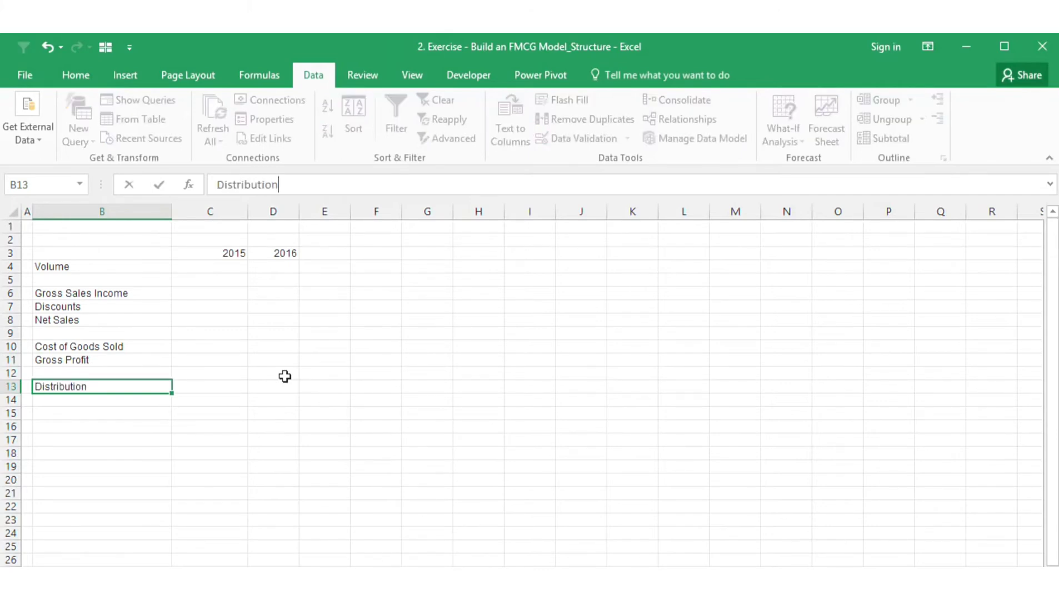
key(Tab)
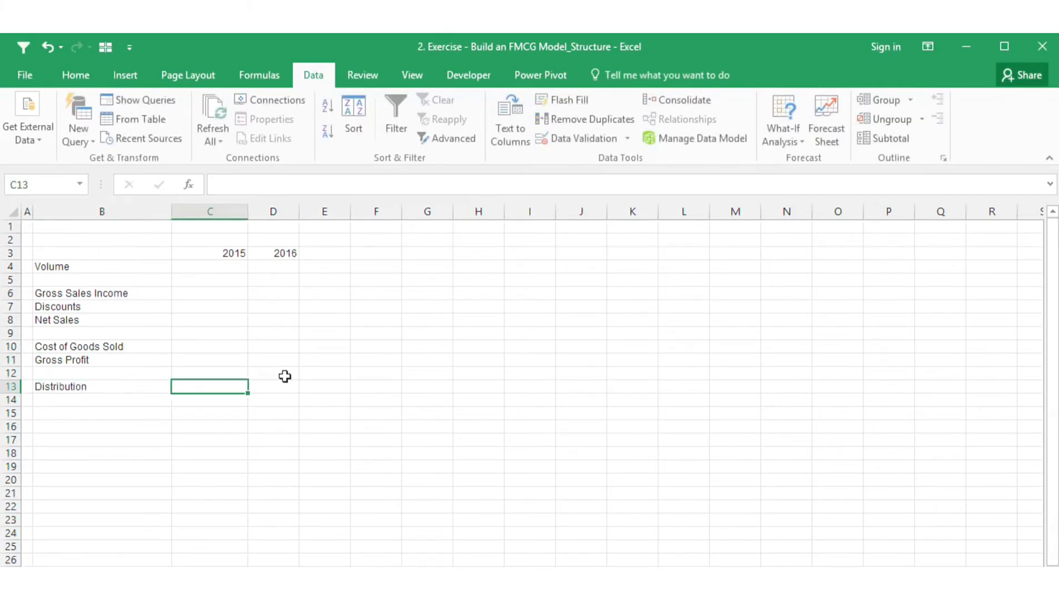
key(Return)
text(EW)
key(BackSpace)
key(BackSpace)
text(Warehousing)
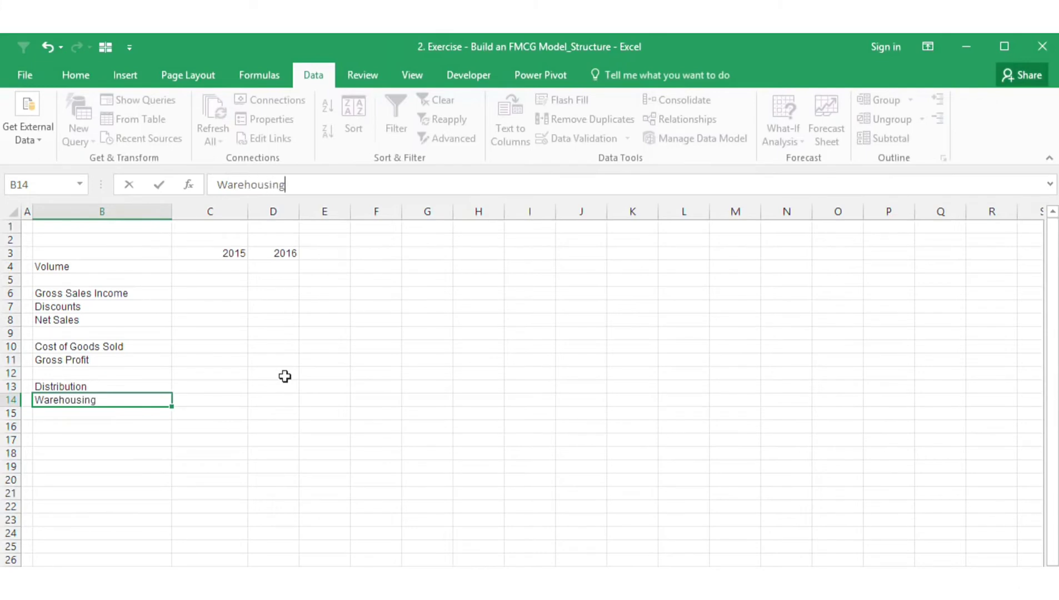
key(Tab)
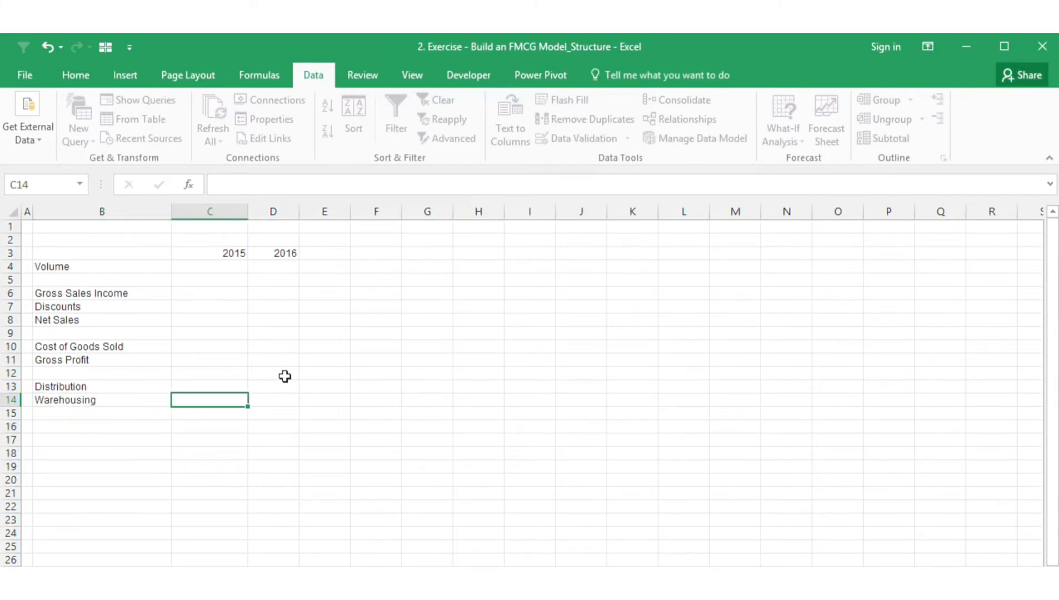
Enter the row label Full Delivered Margin in cell B15, below Warehousing
key(shift+Tab)
key(Down)
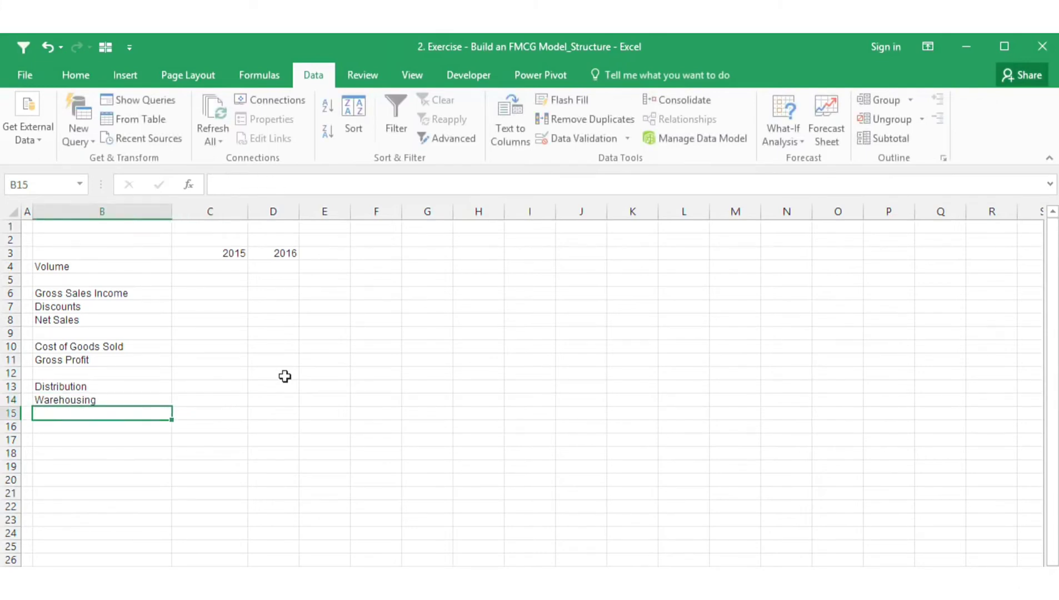
text(Full)
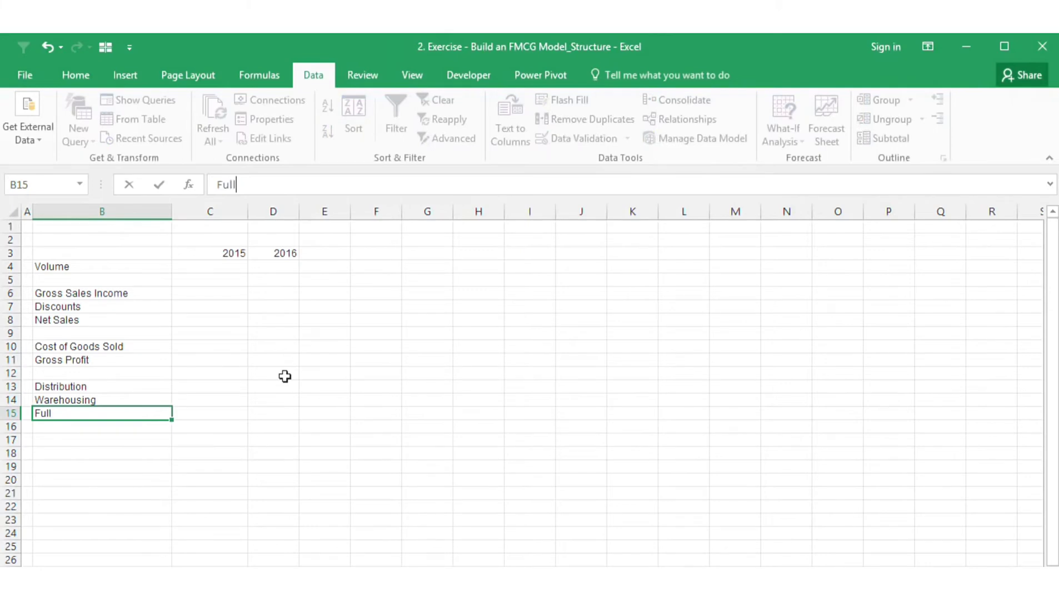
text( Delived)
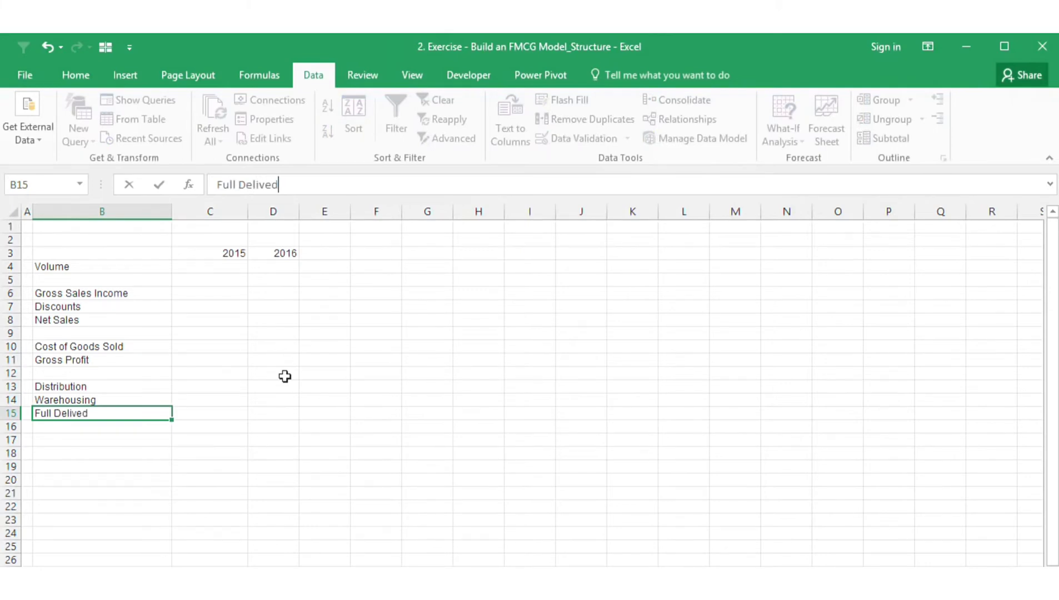
key(BackSpace)
text(red Margin)
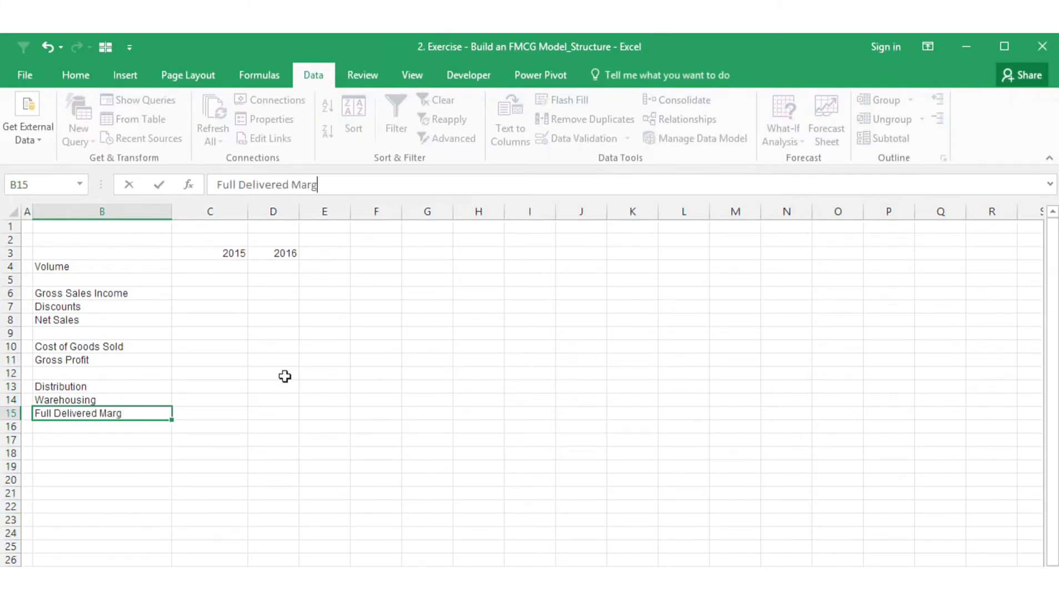
key(Tab)
key(Left)
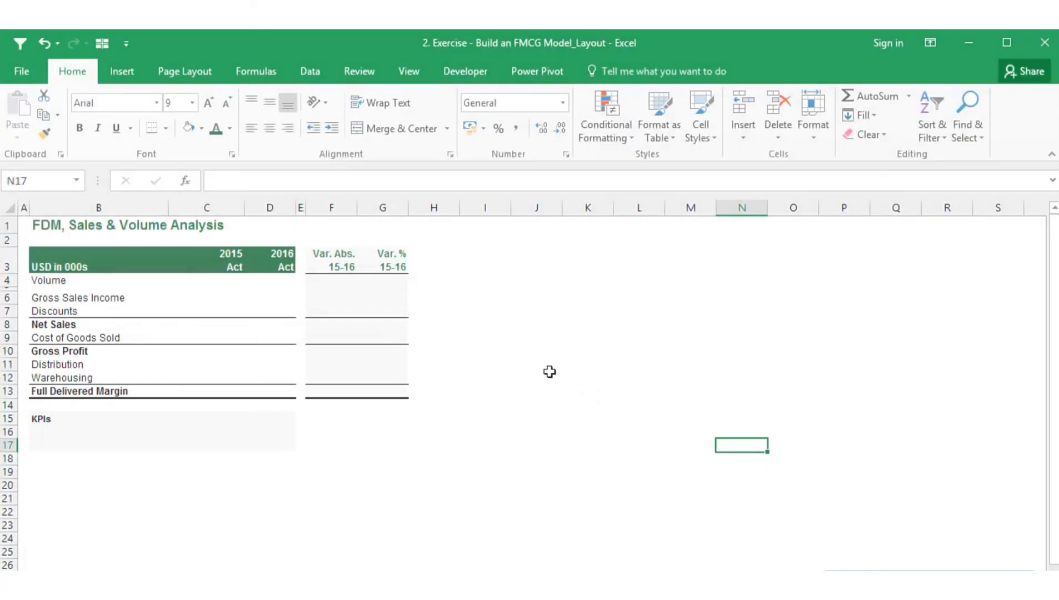
Calculate 2015 Net Sales in C8 as the sum of Gross Sales Income and Discounts with =SUM(C6:C7)
click(547, 368)
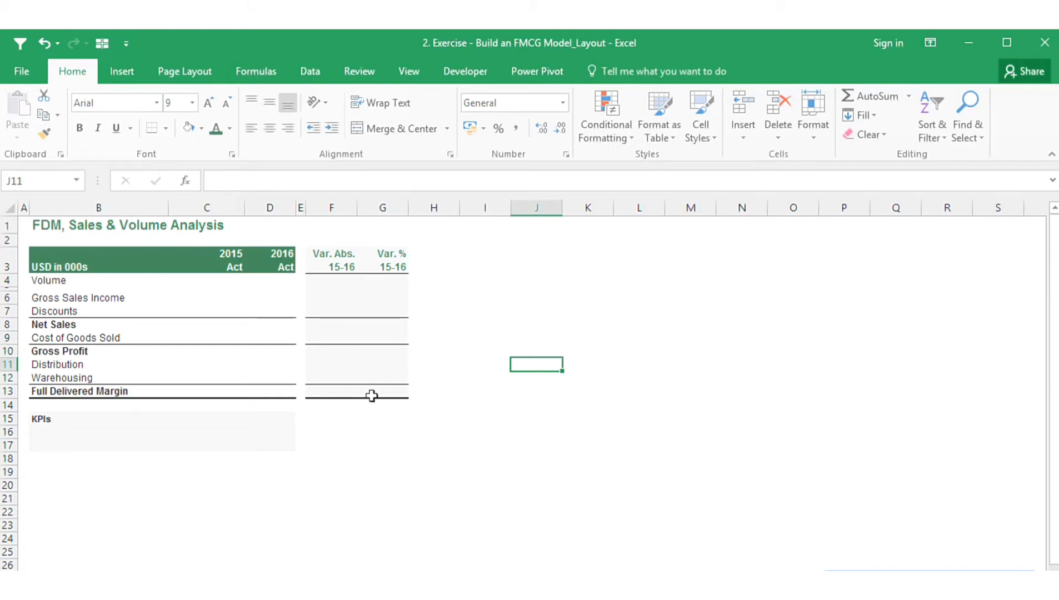
click(225, 325)
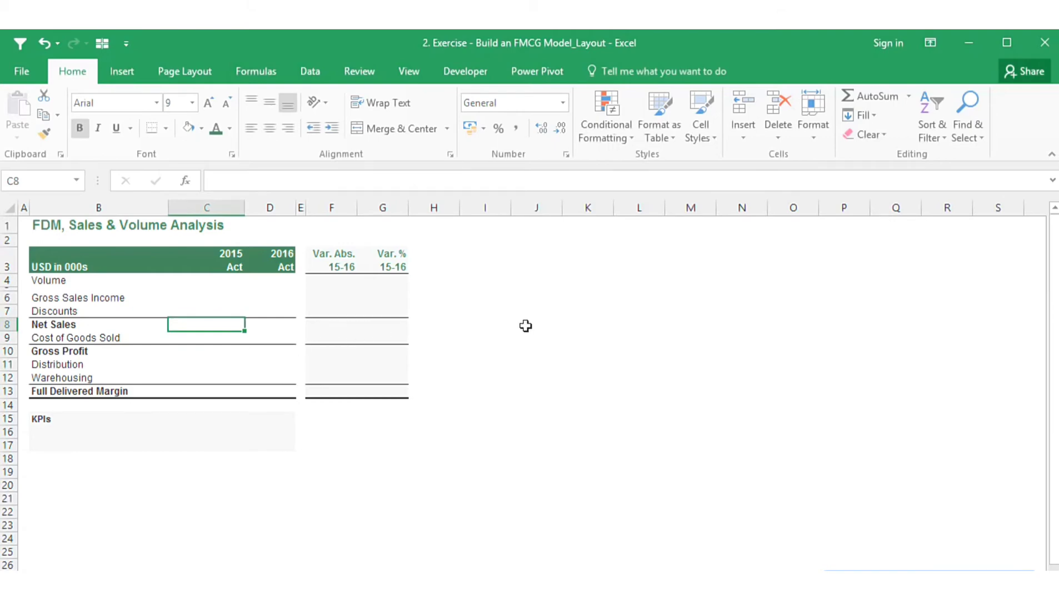
text(=SUM()
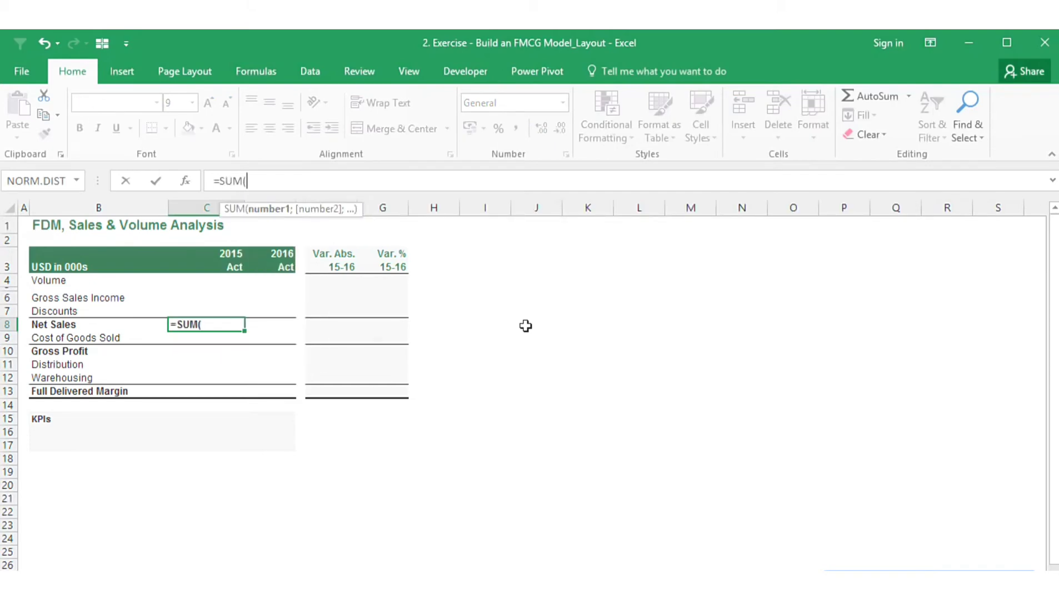
key(Up)
key(Up)
key(shift+Down)
text())
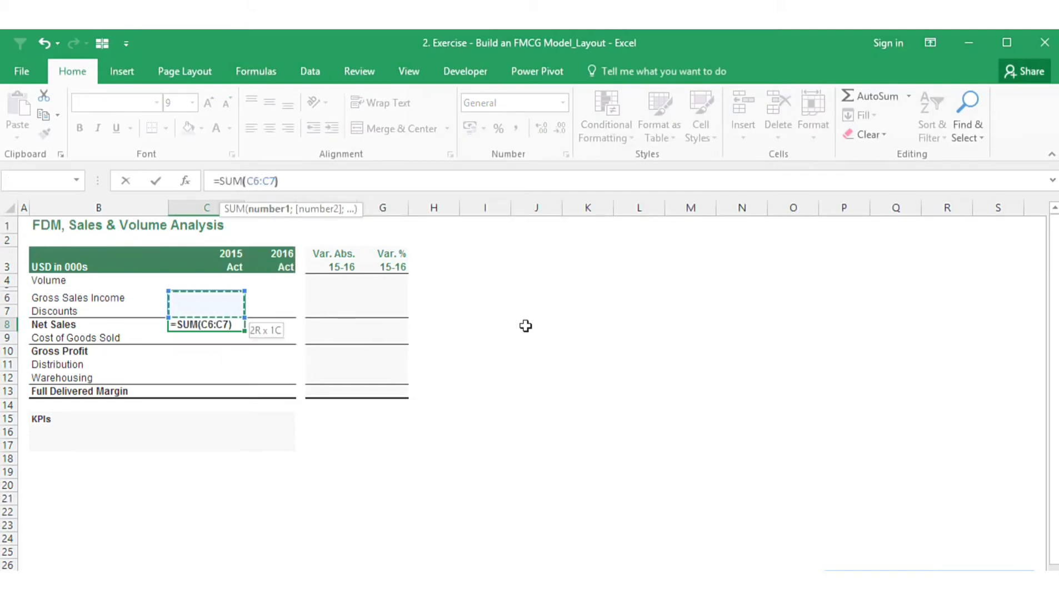
key(Return)
key(Up)
key(Down)
Calculate 2015 Gross Profit in C10 as the sum of Net Sales and Cost of Goods Sold with =SUM(C8:C9)
key(Down)
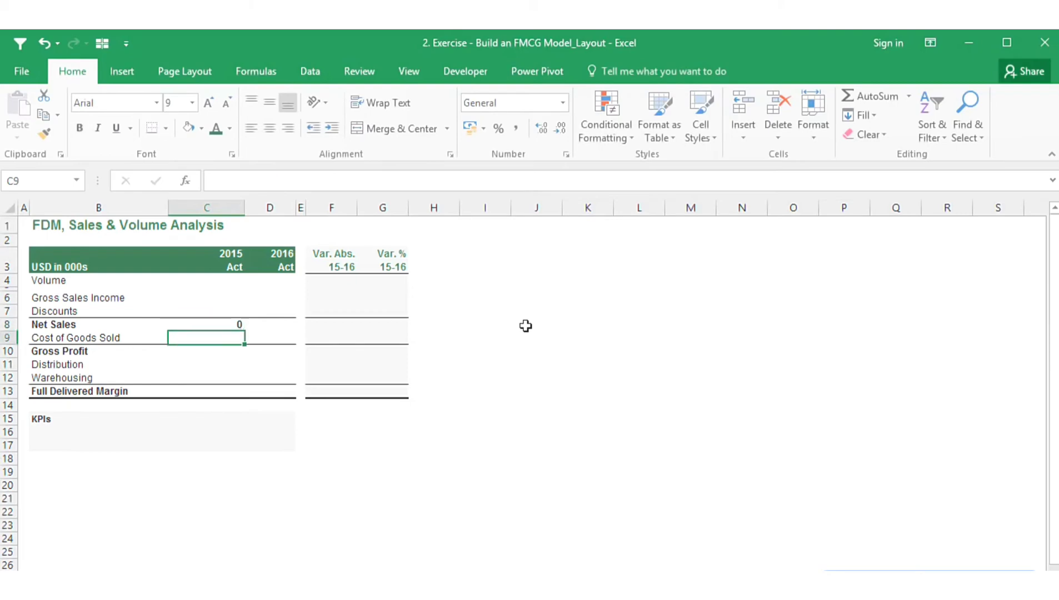
text(=su)
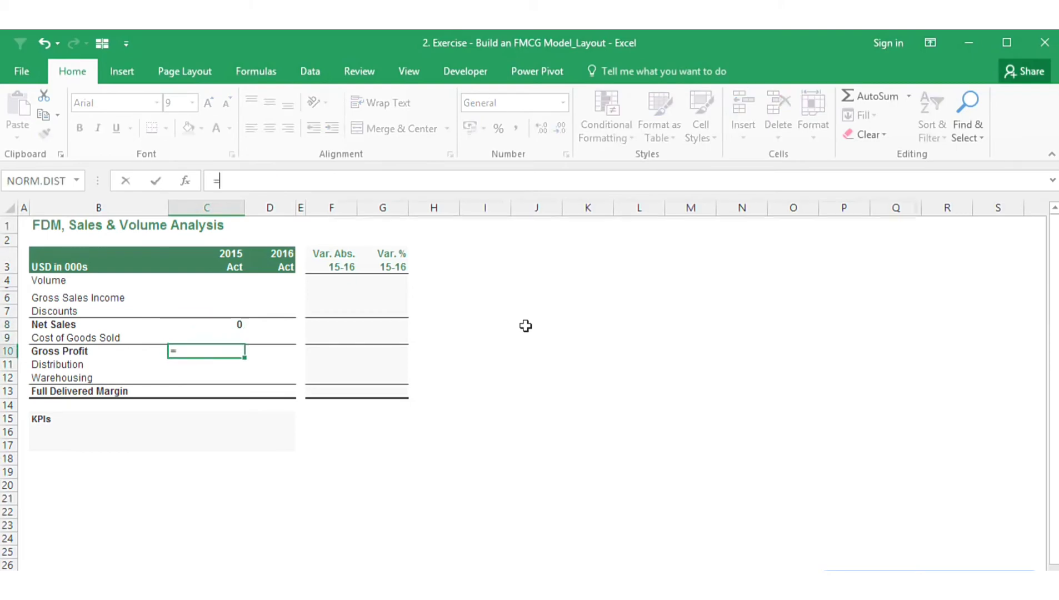
key(Tab)
key(Up)
key(Up)
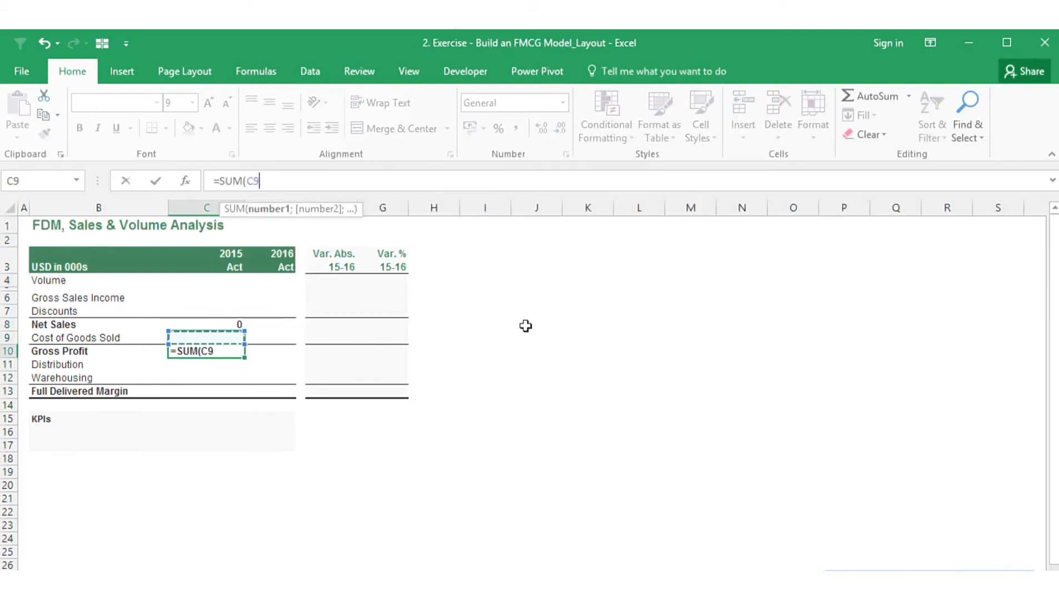
key(shift+Down)
text())
key(Return)
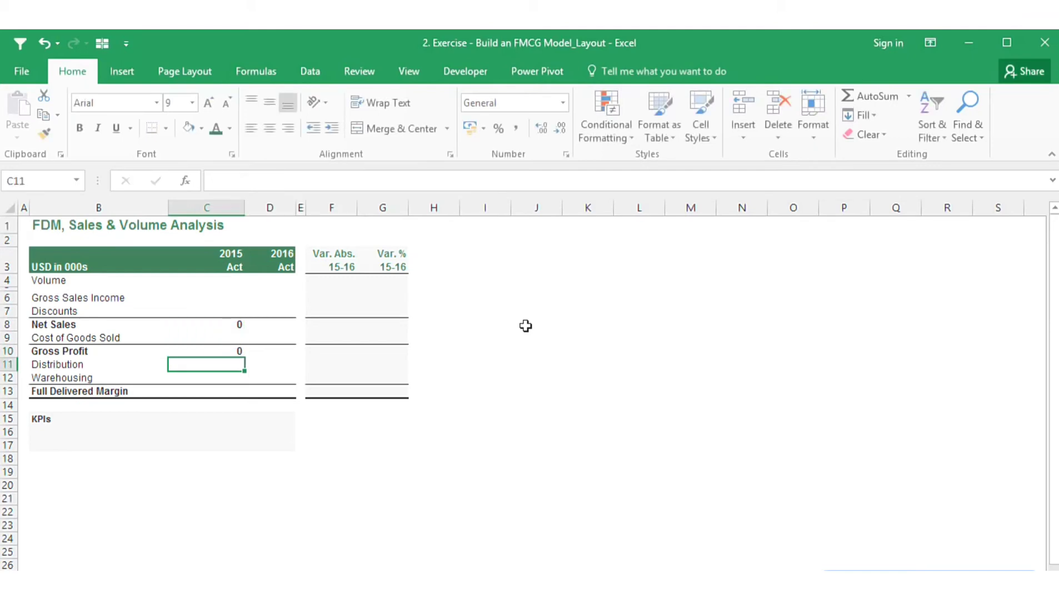
Calculate 2015 Full Delivered Margin in C13 with =SUM(C10:C12), covering Gross Profit, Distribution and Warehousing
key(Down)
key(Down)
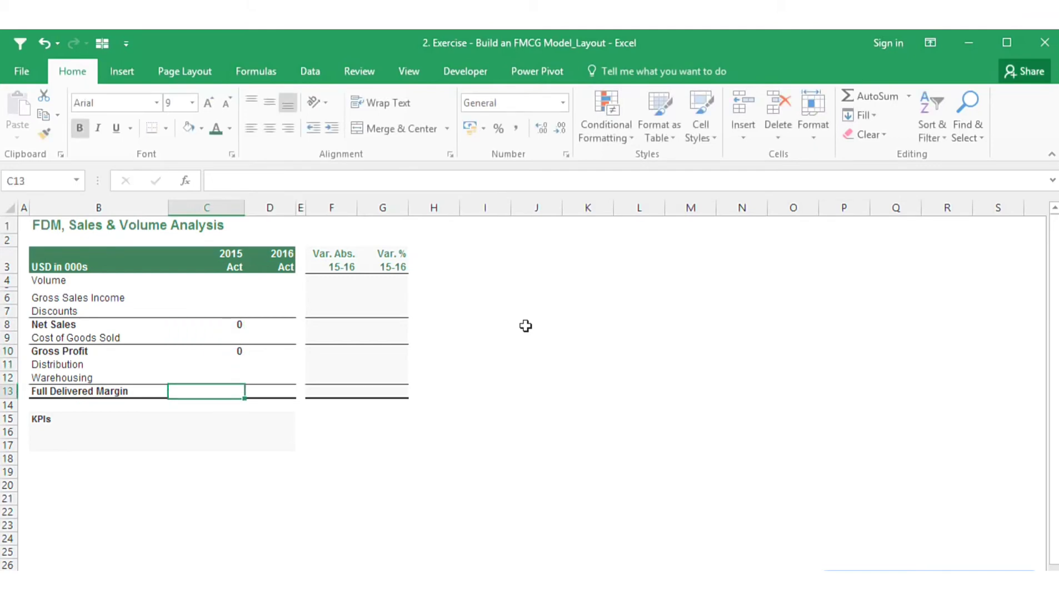
text(=SUM()
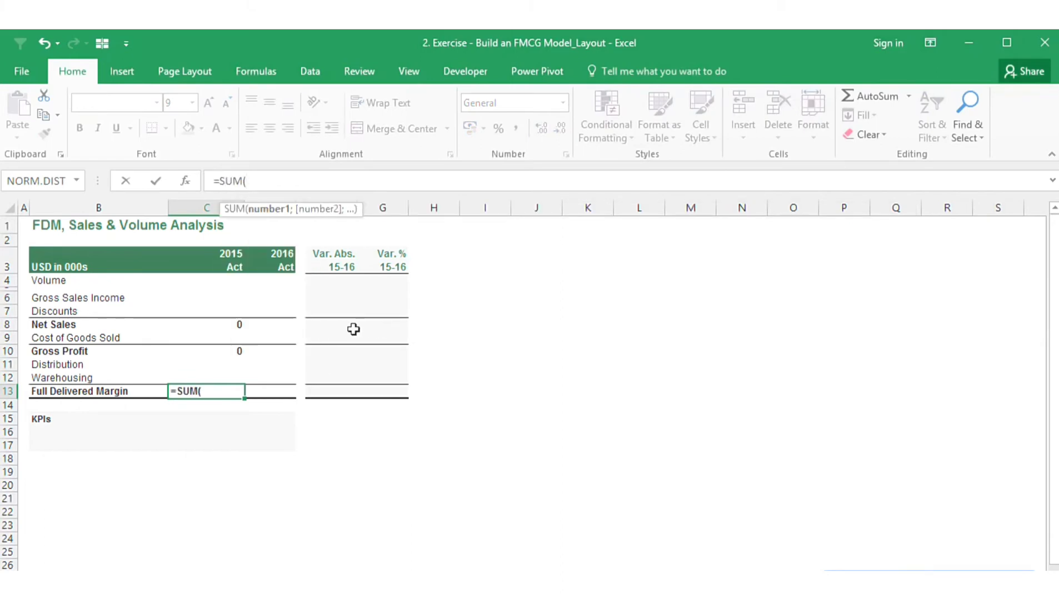
click(234, 352)
drag(234, 361, 235, 376)
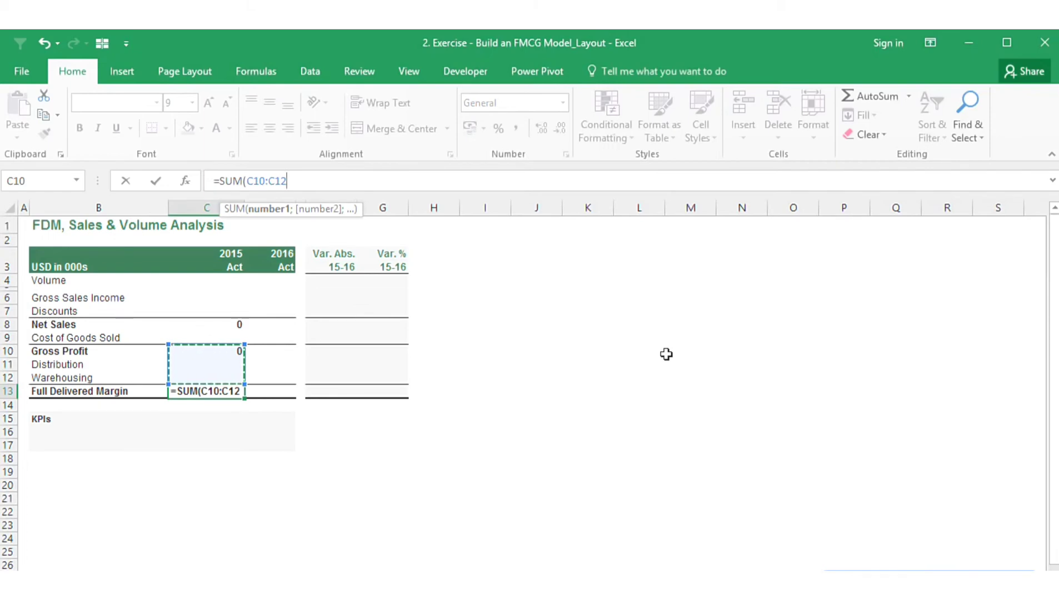
text())
key(Return)
Copy the 2015 subtotals in C8:C13 and paste only their formulas into the 2016 column starting at D8
key(Up)
key(Up)
key(Up)
key(Up)
key(Up)
key(Up)
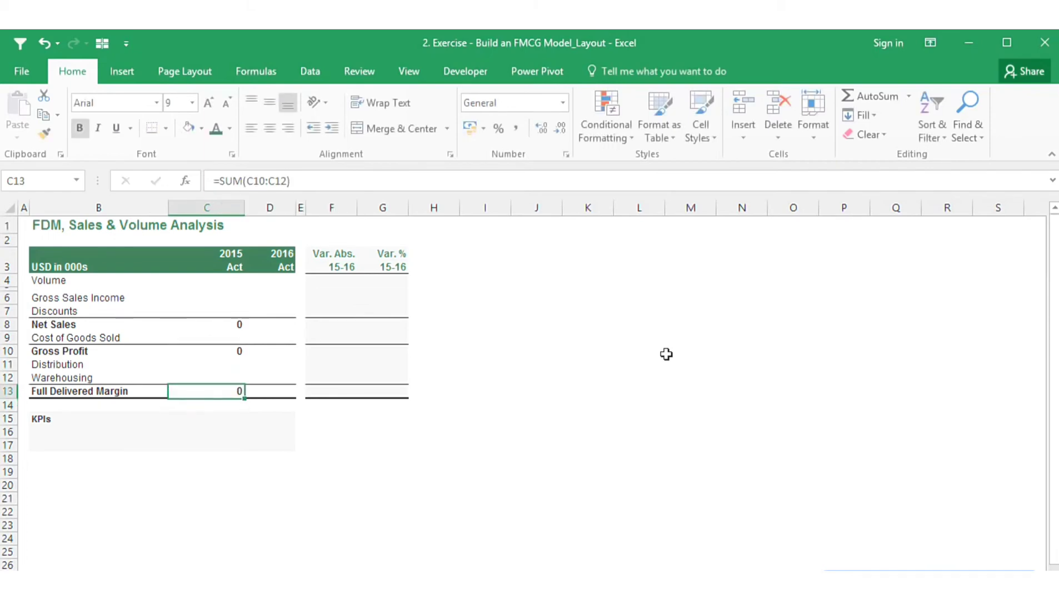
key(shift+Down)
key(shift+Down)
key(shift+Down)
key(shift+Down)
key(shift+Down)
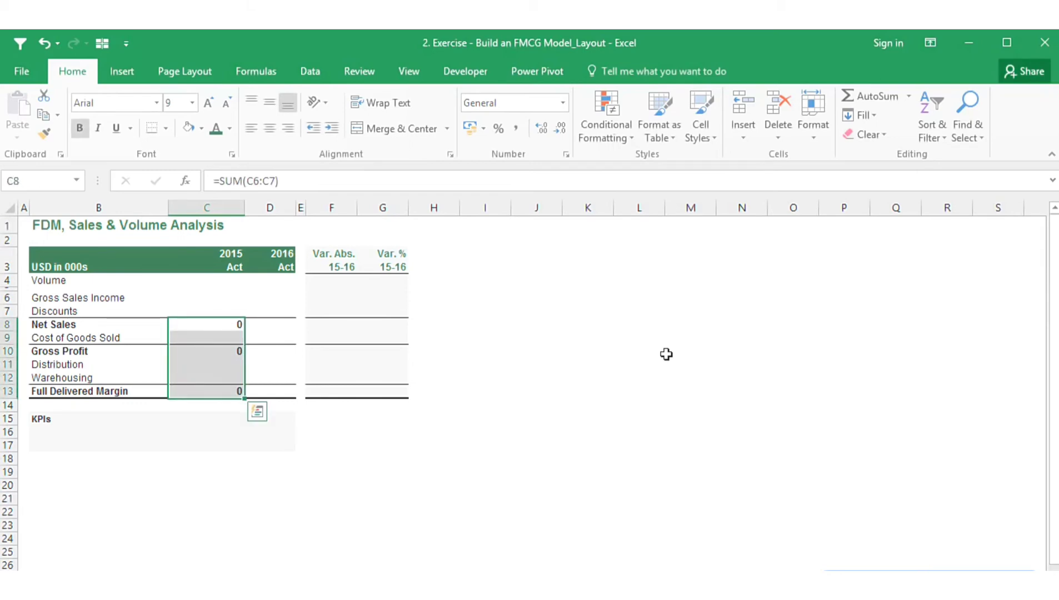
key(ctrl+c)
key(Right)
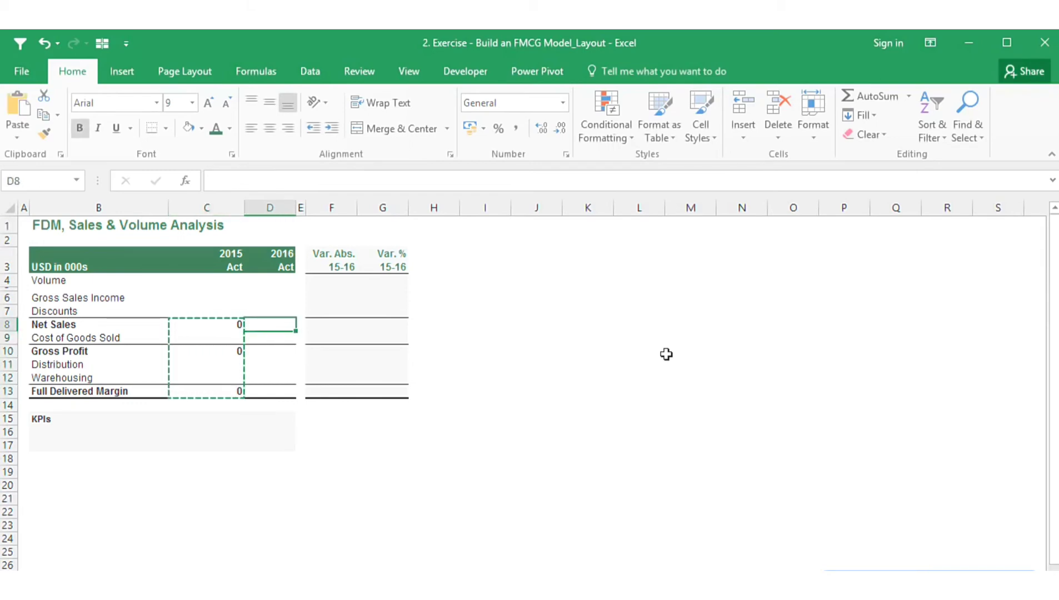
key(ctrl+alt+v)
key(f)
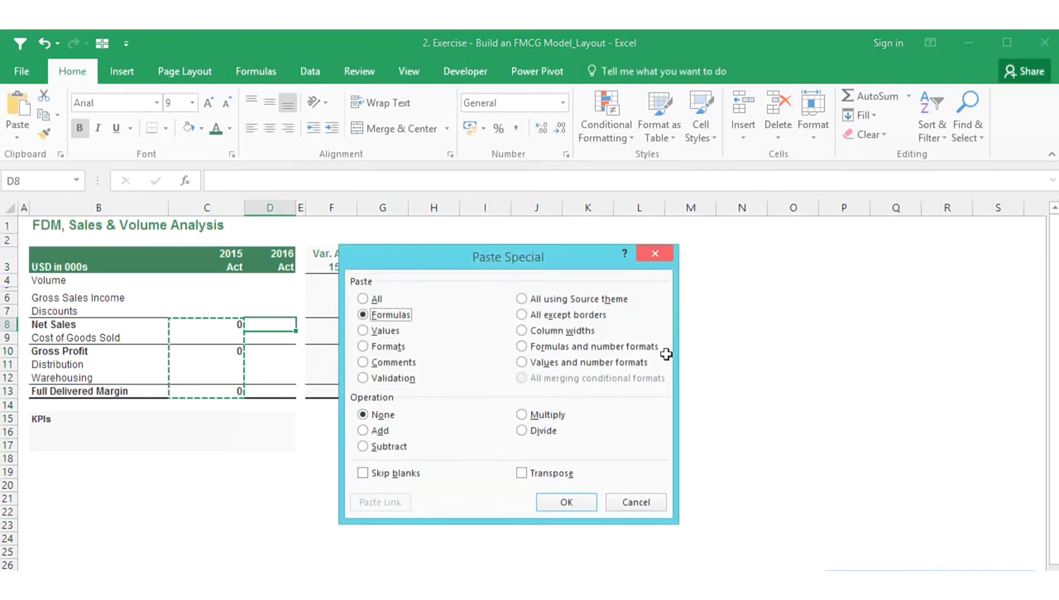
key(Return)
key(Down)
key(Escape)
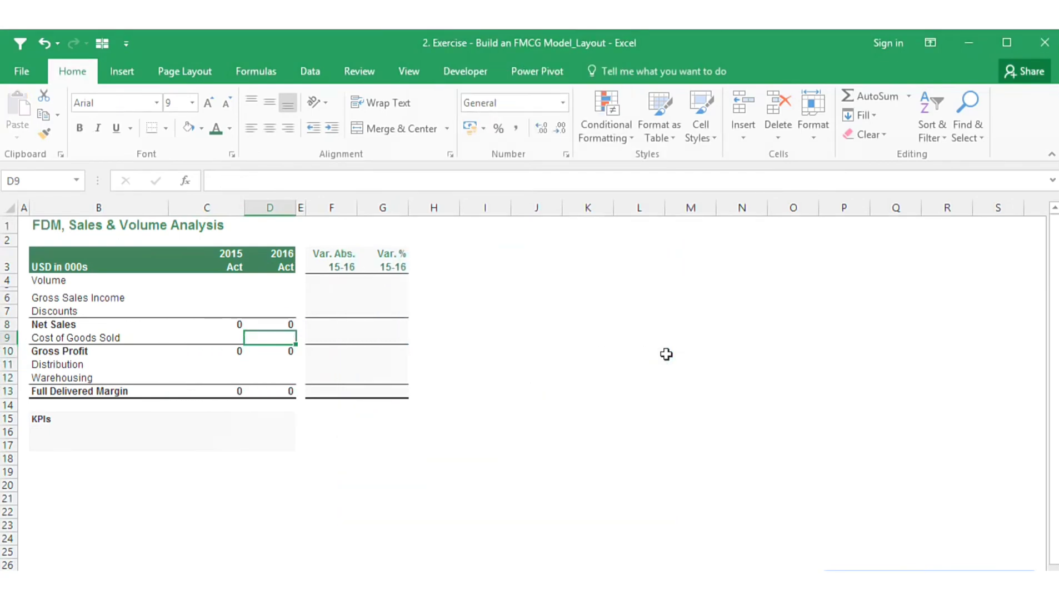
Check the cell references in the 2016 Net Sales, Gross Profit and Full Delivered Margin formulas in D8, D10 and D13
key(Up)
key(F2)
key(Escape)
key(Down)
key(Down)
key(F2)
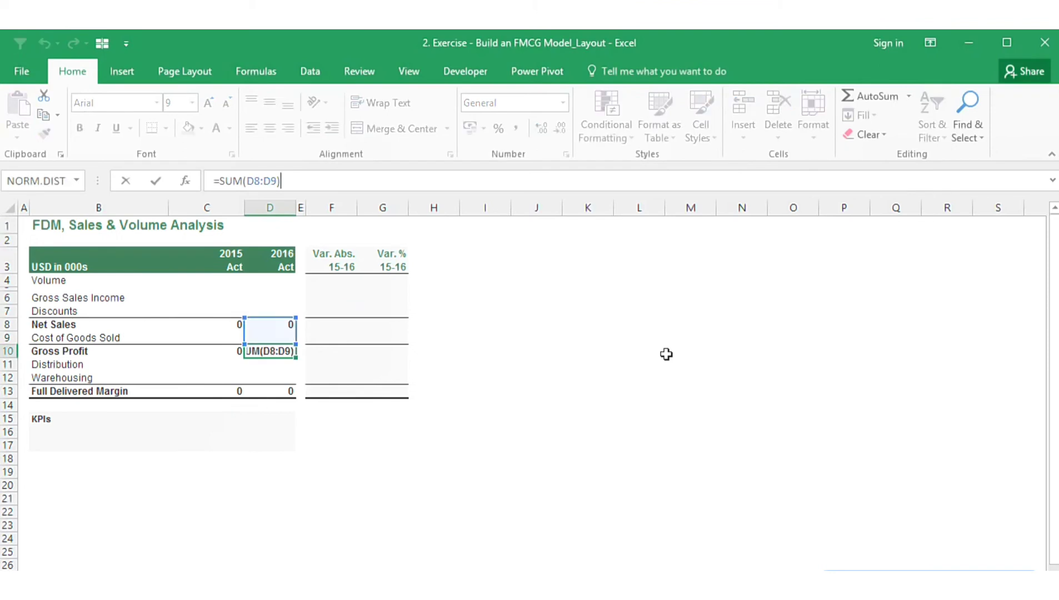
key(Return)
key(Down)
key(Down)
key(F2)
key(Return)
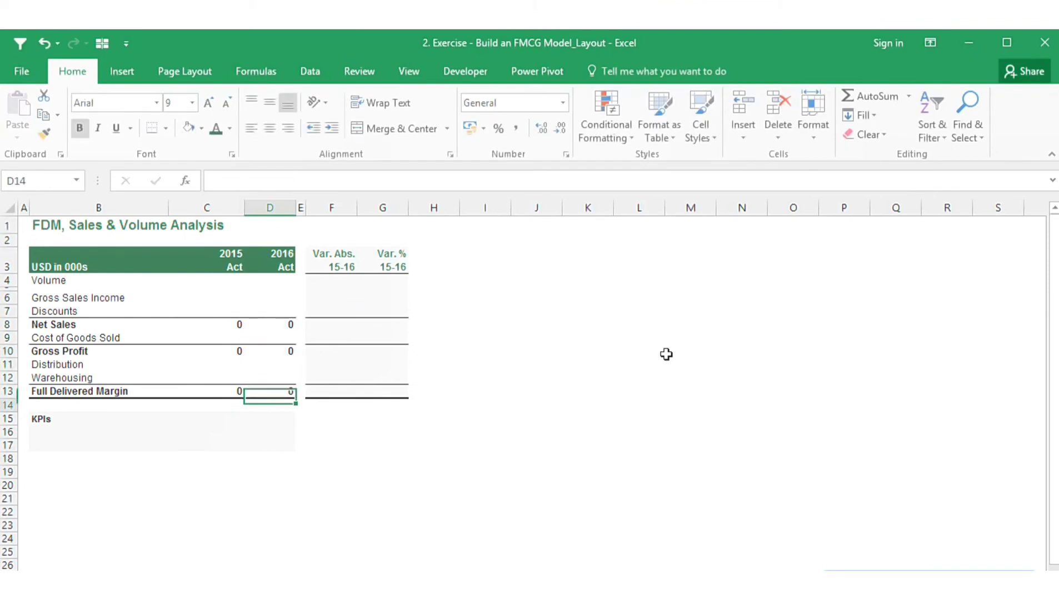
Calculate the absolute 2015-16 variance for Volume in F4 with =D4-C4
key(Down)
key(Up)
key(Up)
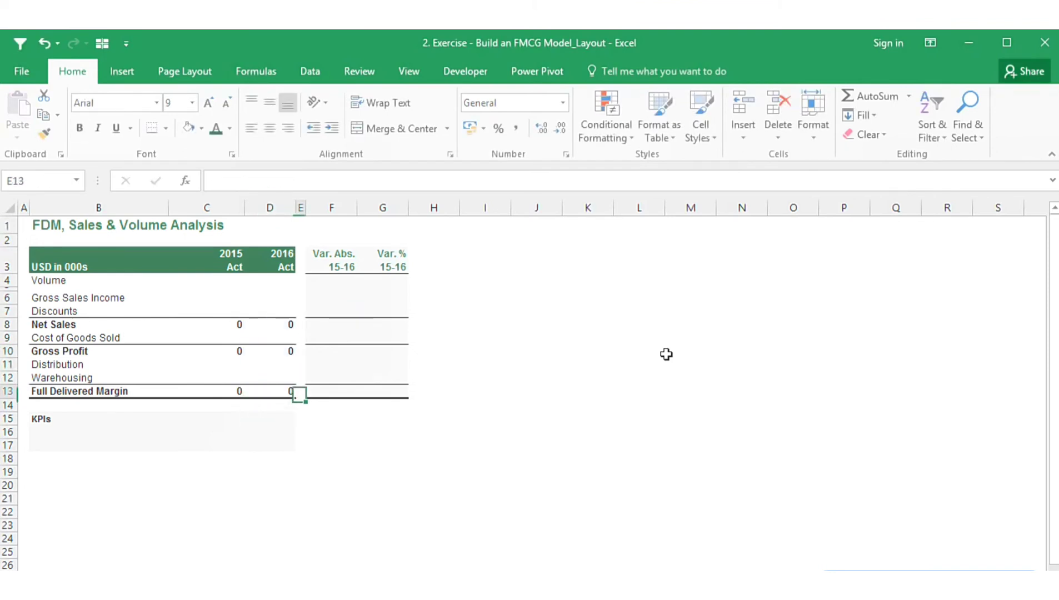
key(Right)
key(Right)
key(Up)
key(Up)
key(Up)
key(Up)
key(Up)
key(Up)
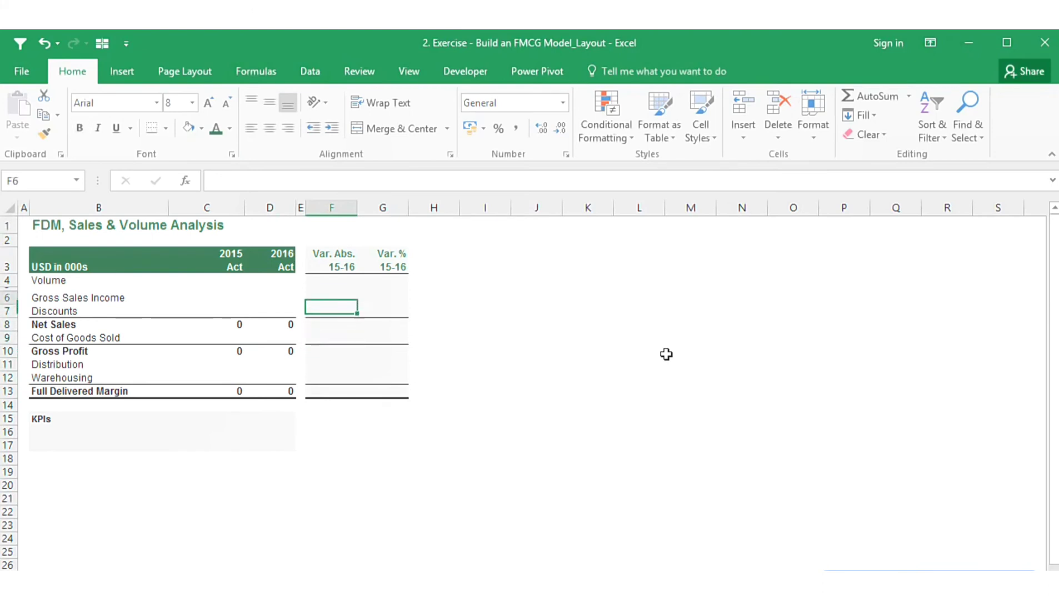
key(Up)
key(Up)
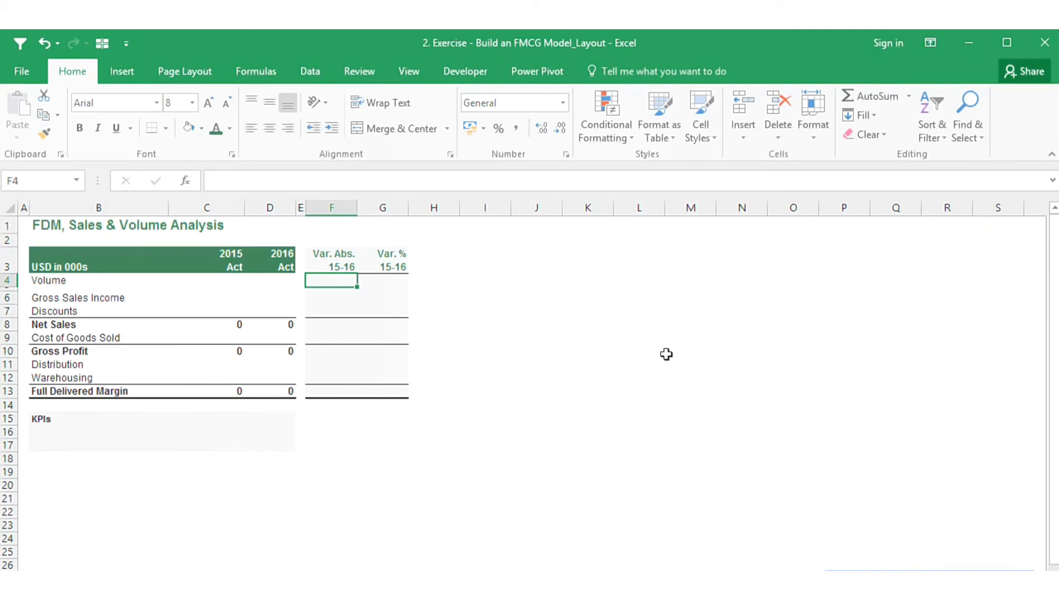
text(=)
key(Left)
key(Left)
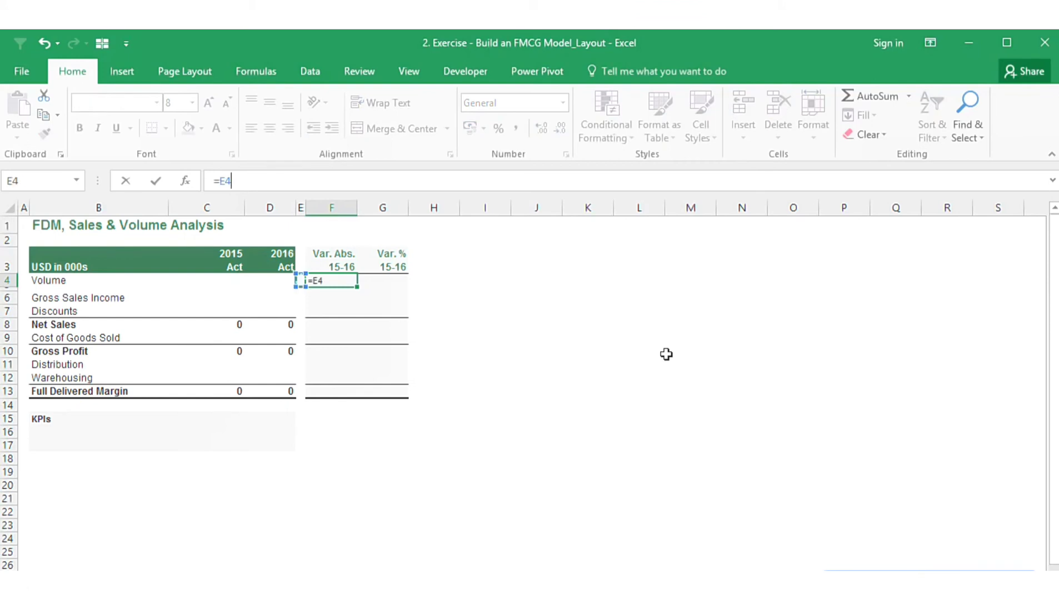
text(-)
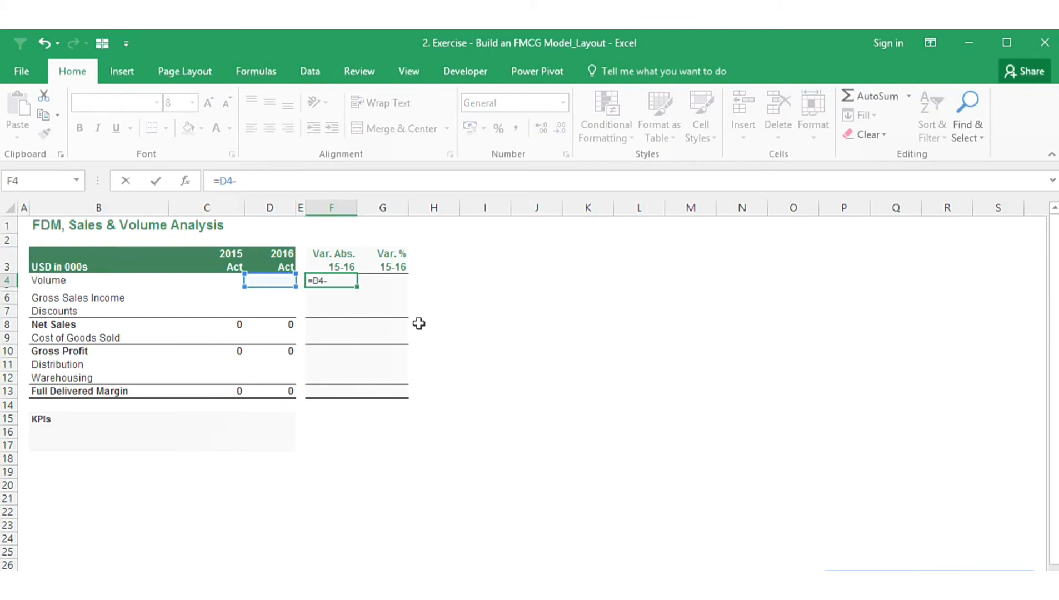
click(227, 280)
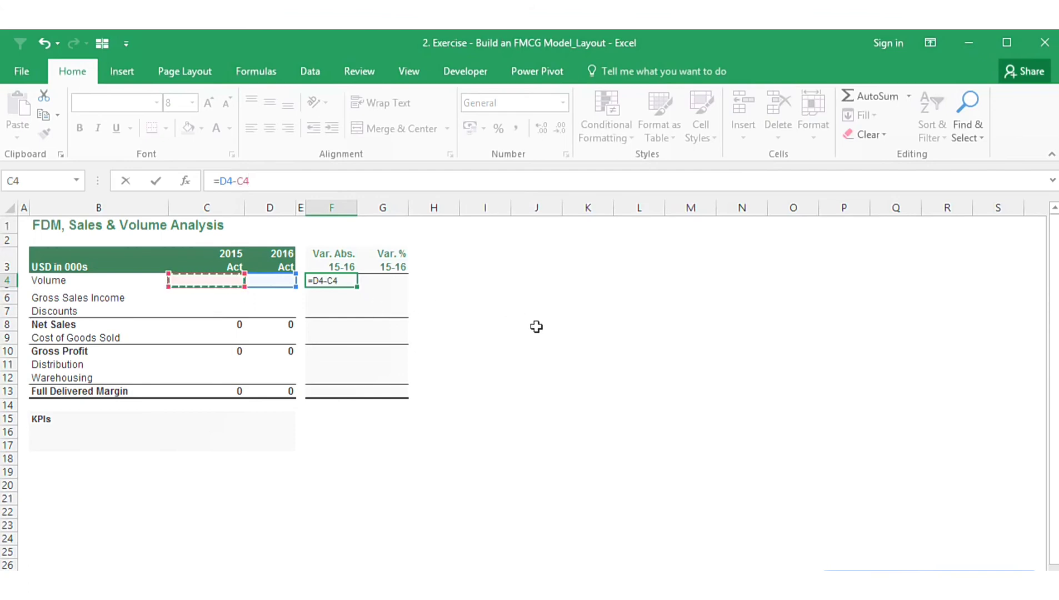
key(Return)
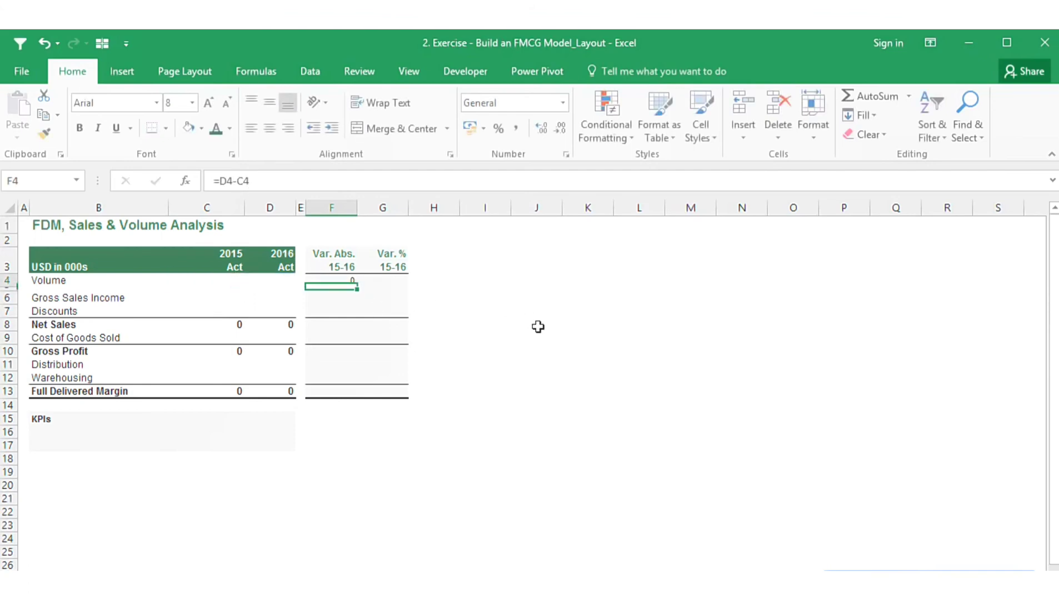
Calculate the percentage 2015-16 variance for Volume in G4, dividing D4 by C4 and subtracting the base to get the relative change
key(Up)
key(Right)
text(=)
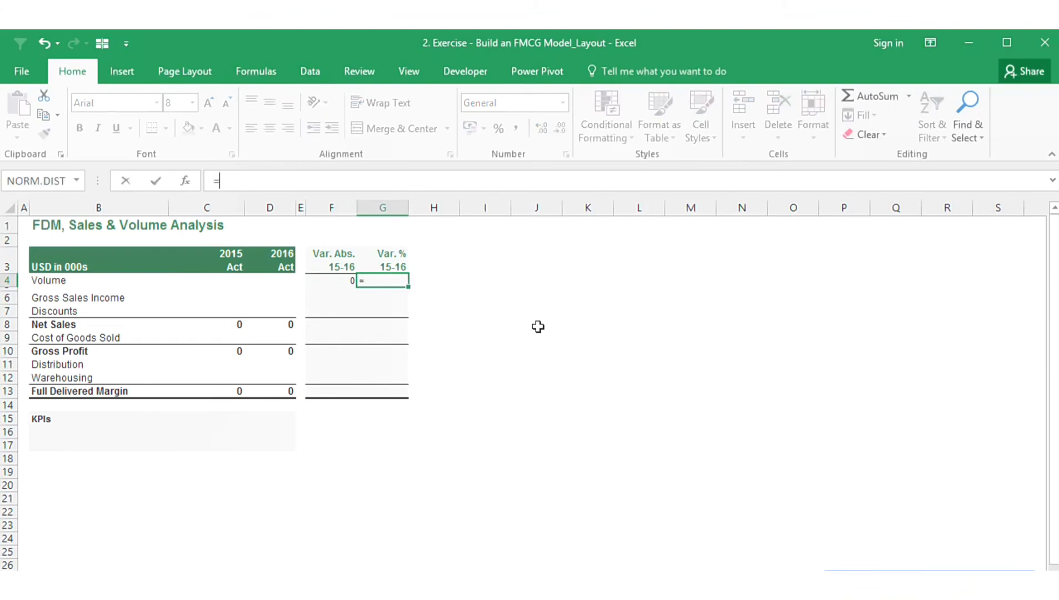
click(267, 281)
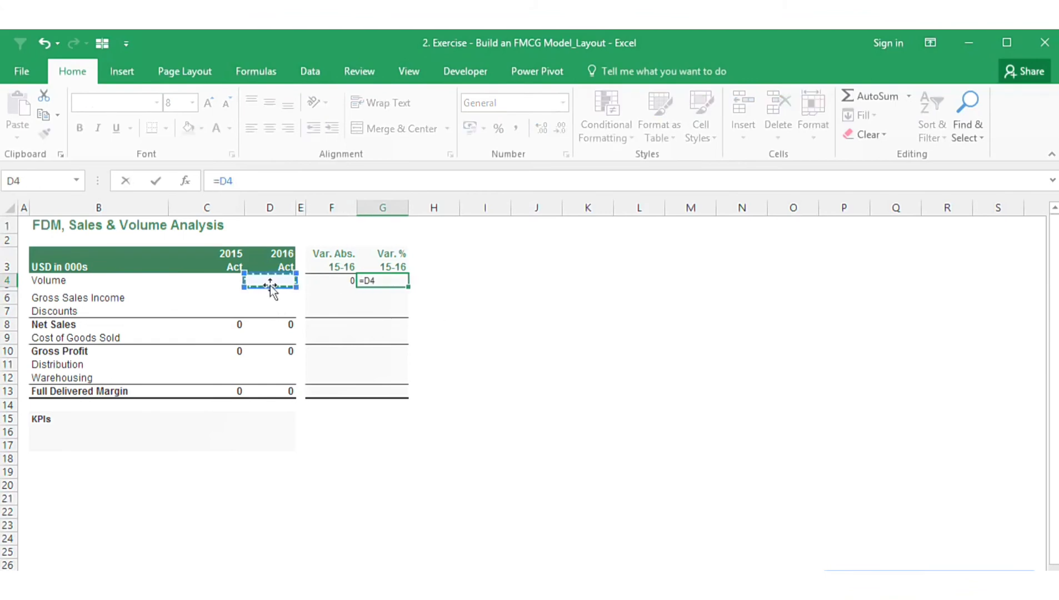
text(/)
click(223, 279)
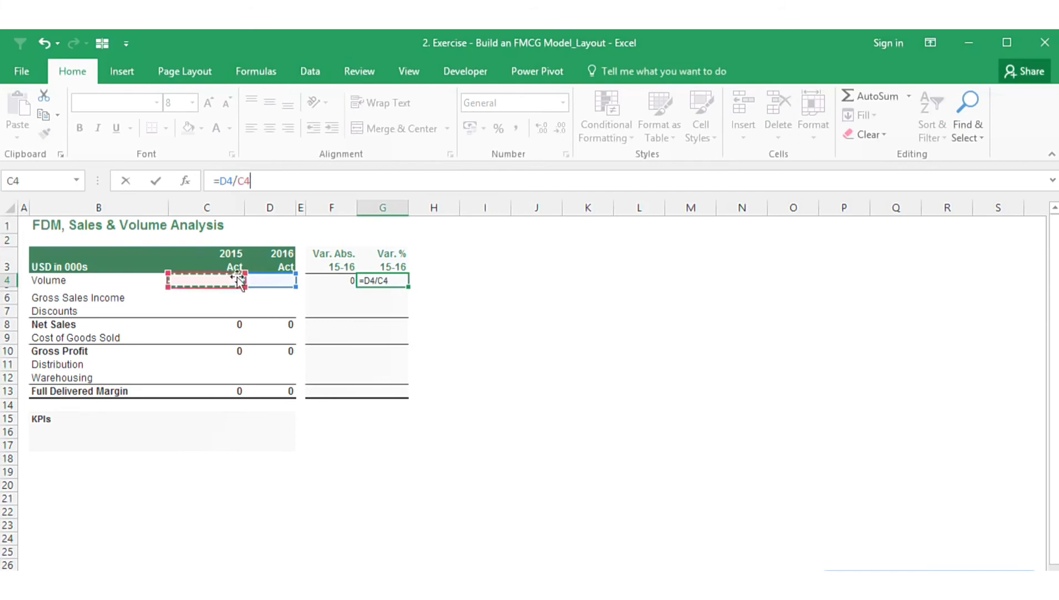
click(260, 182)
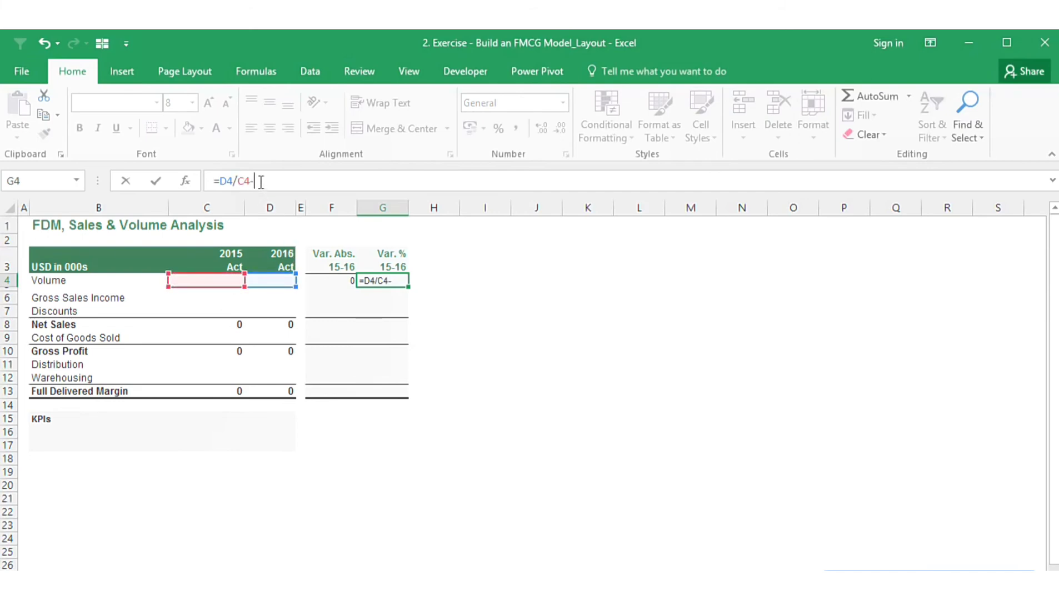
key(Return)
Copy the Volume variance formulas in F4:G4 and paste only the formulas into F6:G13
key(Left)
key(Up)
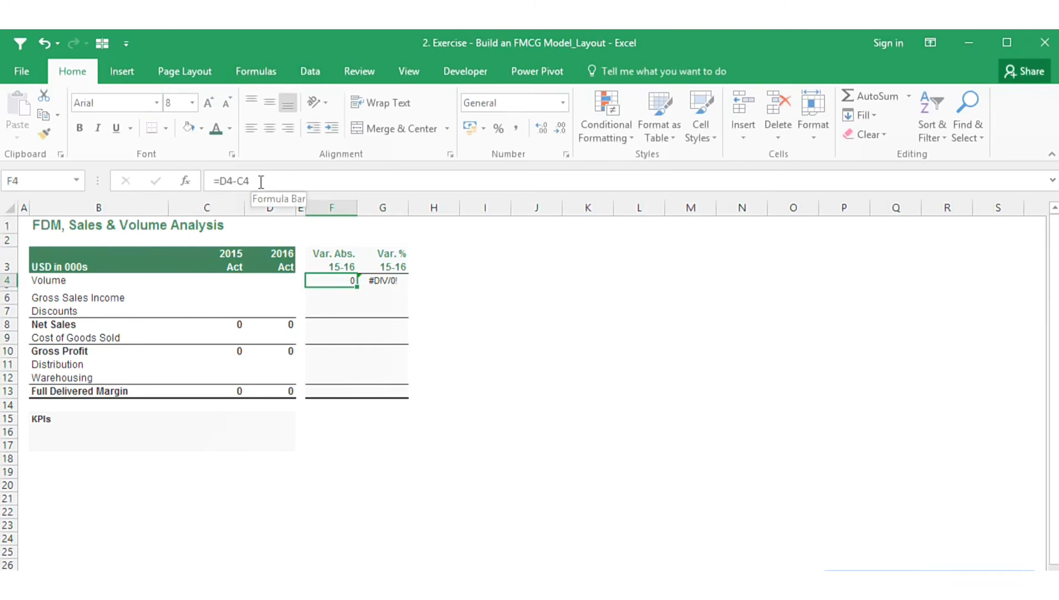
key(shift+Right)
key(ctrl+c)
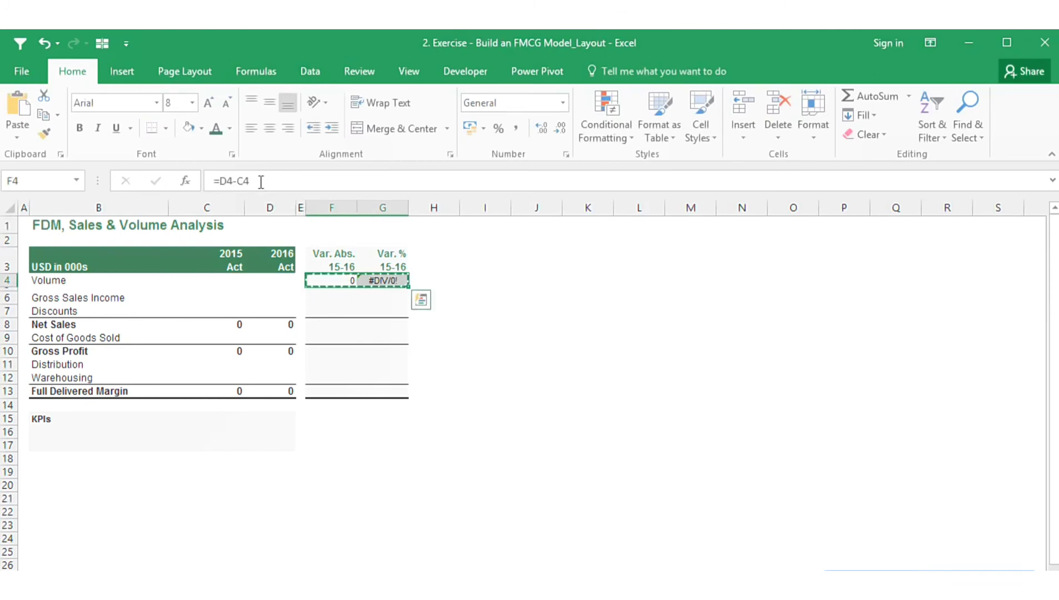
key(Down)
key(shift+Right)
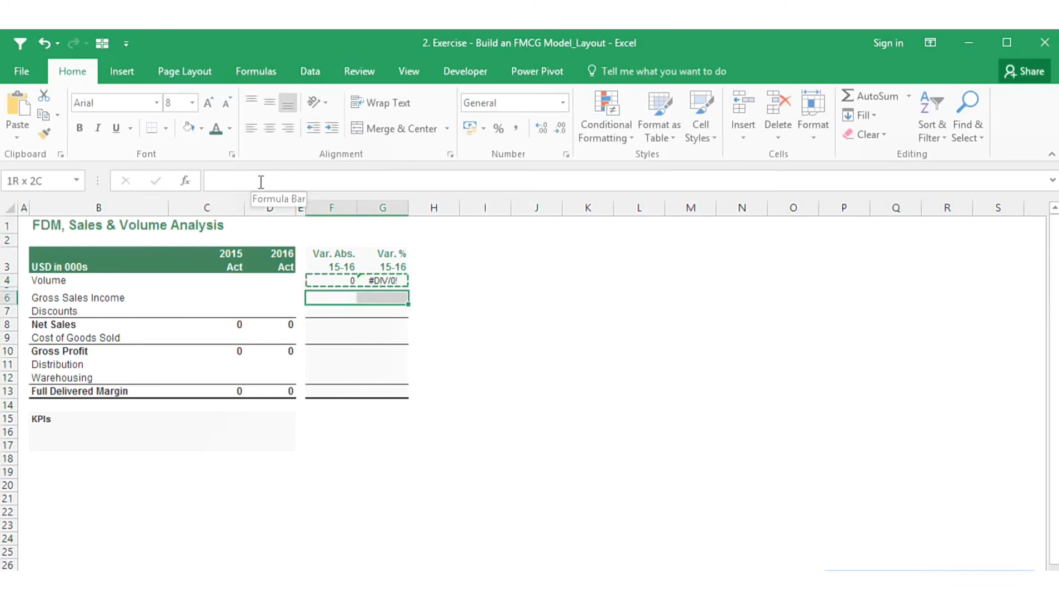
key(shift+Down)
key(shift+Down)
key(shift+Down)
key(shift+Down)
key(shift+Down)
key(shift+Down)
key(shift+Down)
key(alt+e)
key(s)
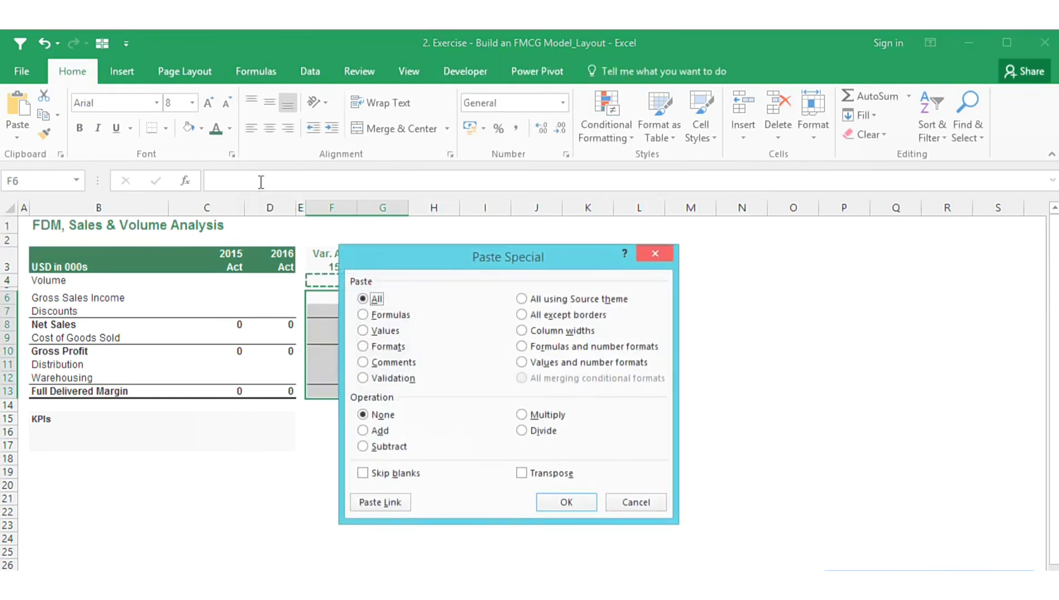
key(f)
key(Return)
key(Down)
key(Escape)
Enter the label Gross Profit % in B16 under the KPIs heading
key(Down)
key(Down)
key(Down)
key(Down)
key(Down)
key(Down)
key(Down)
key(Down)
key(Down)
key(Down)
key(Down)
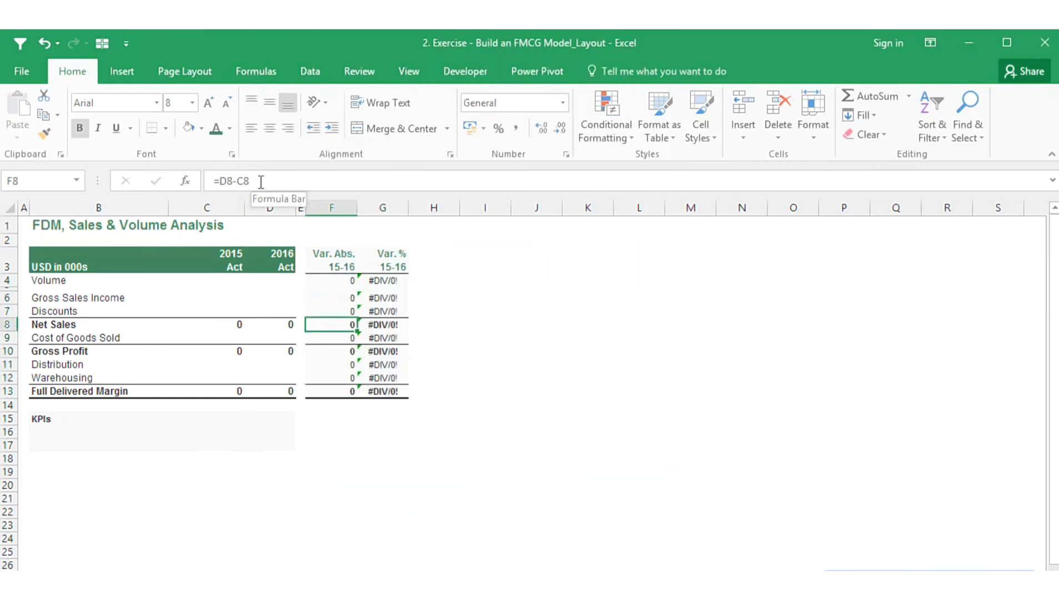
key(Left)
key(Left)
key(Left)
key(Up)
key(Left)
key(Up)
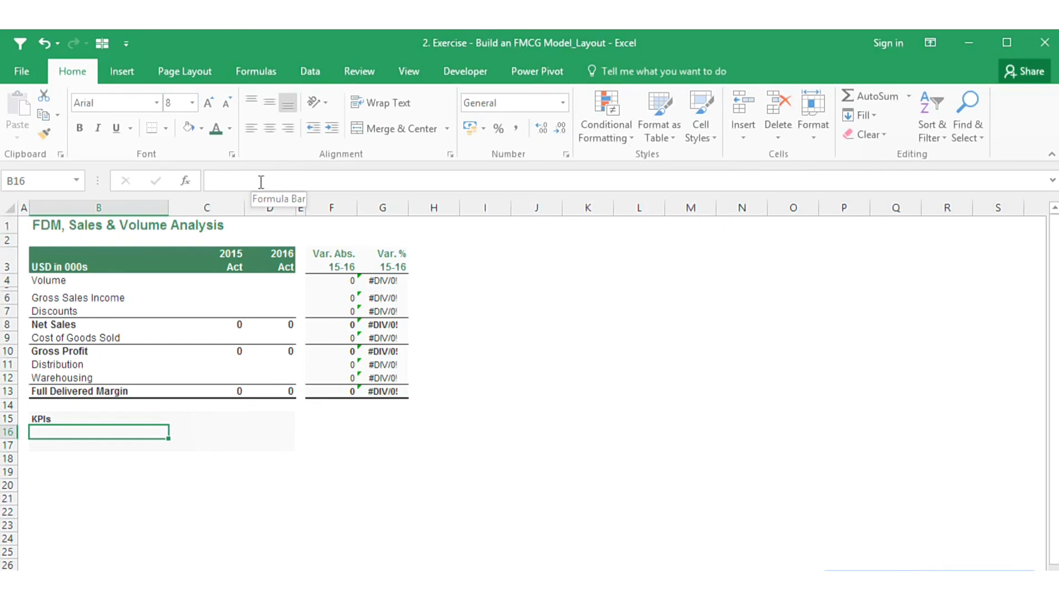
text(N)
text(Gross Pro)
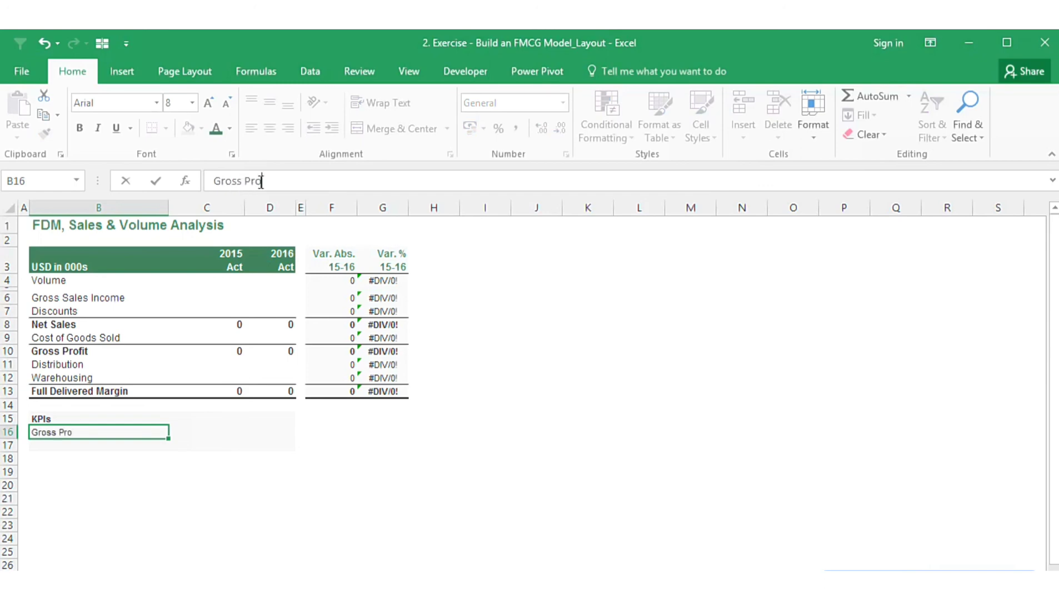
text(fit %)
key(Tab)
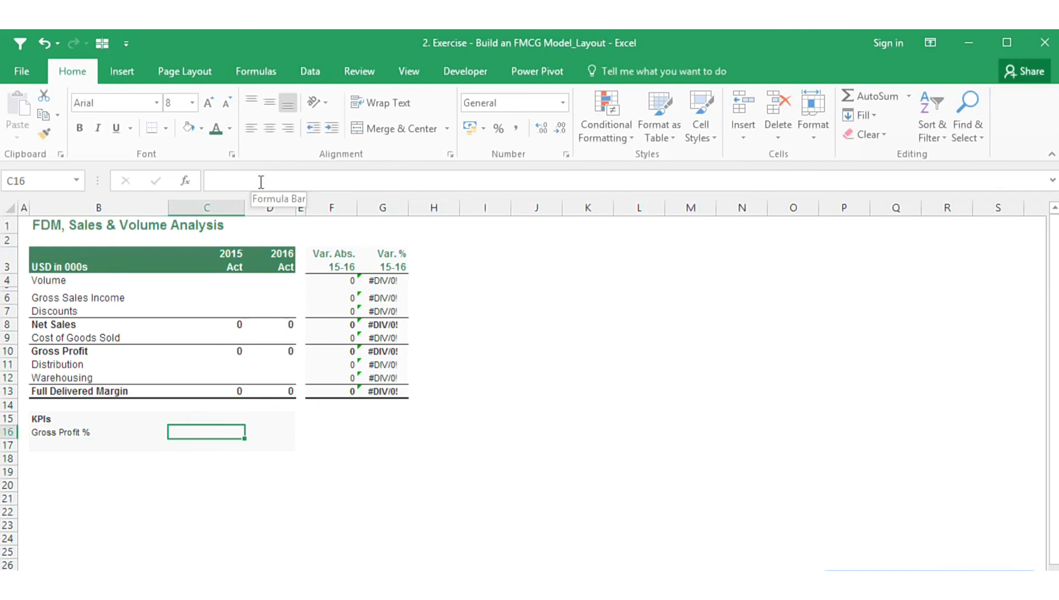
Enter the label FDM % in B17, below Gross Profit %
key(Left)
key(Down)
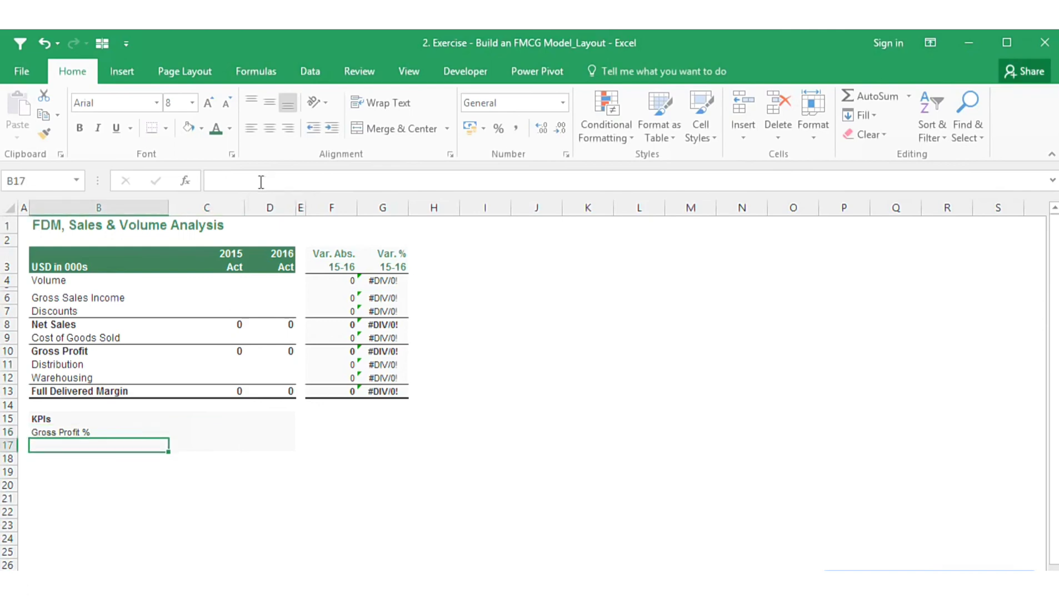
text(FDM%)
key(BackSpace)
text(%)
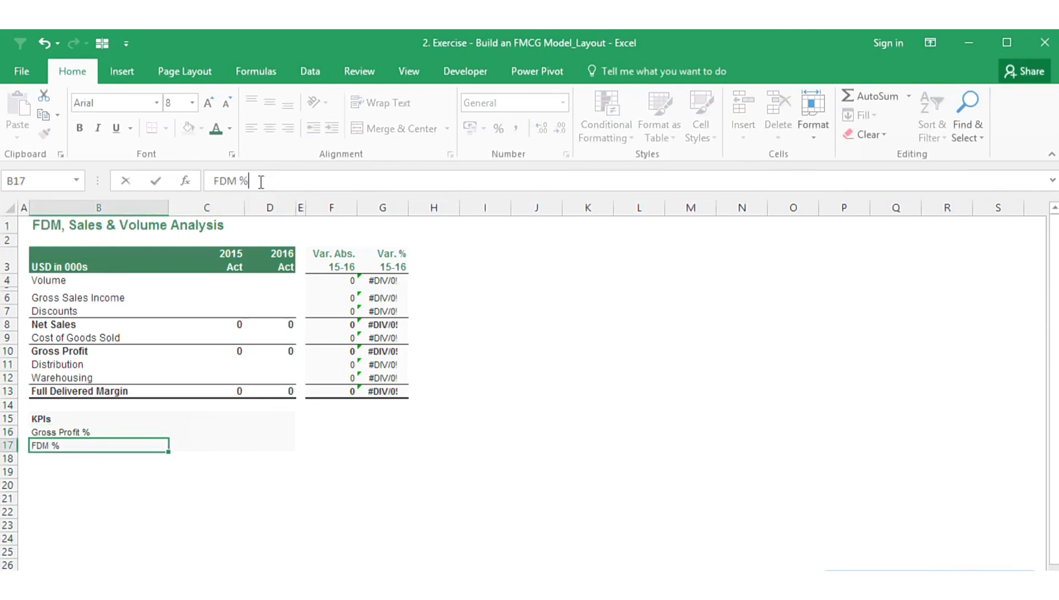
Calculate the 2015 Gross Profit % in C16 by dividing Gross Profit in C10 by Net Sales in C8
key(Tab)
key(Up)
text(=)
key(Up)
key(Up)
key(Up)
key(Up)
key(Up)
key(Up)
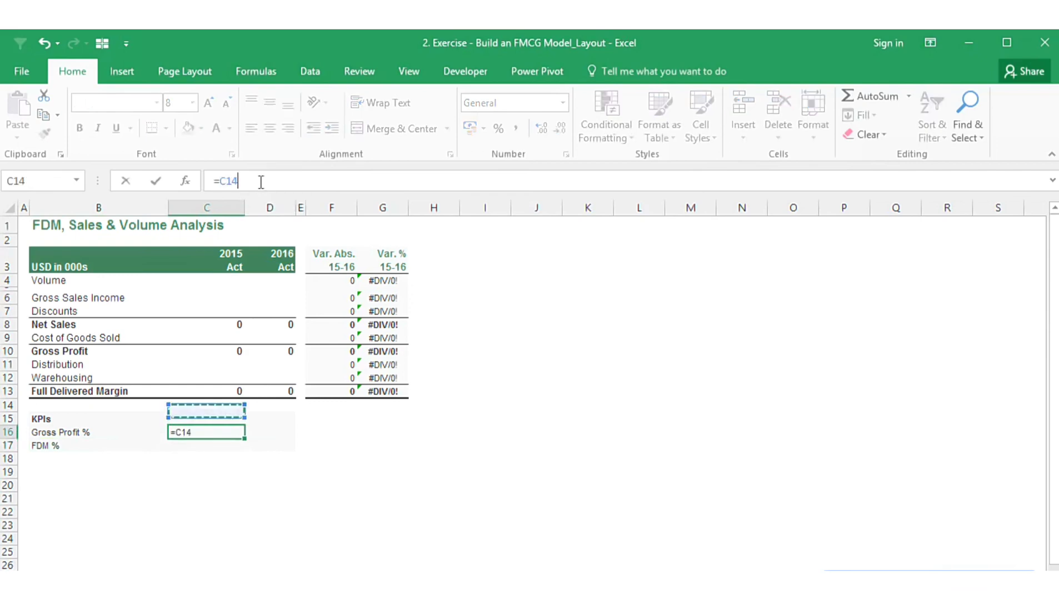
text(/)
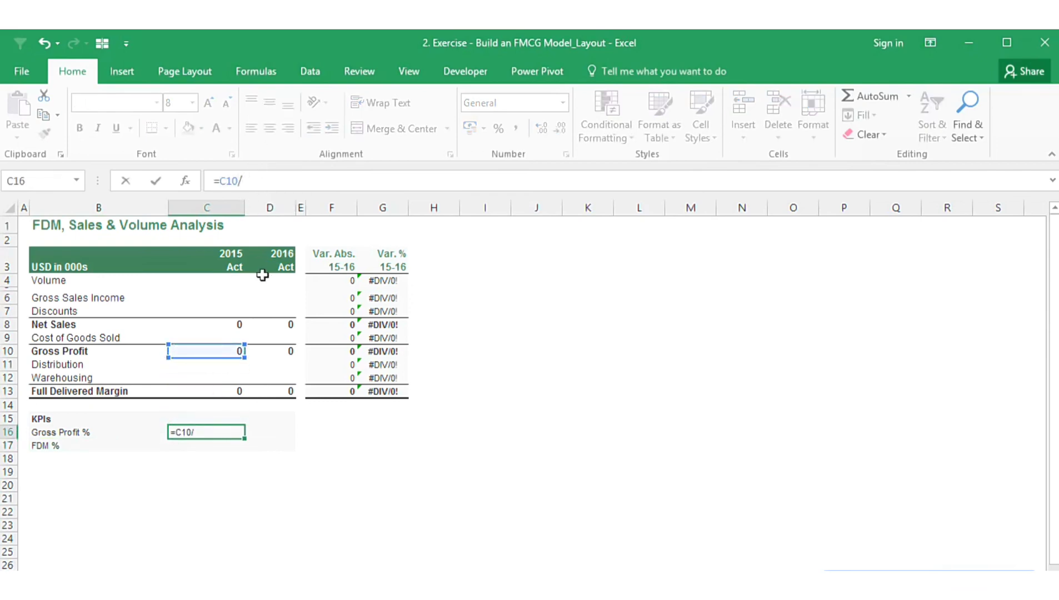
click(230, 324)
key(Return)
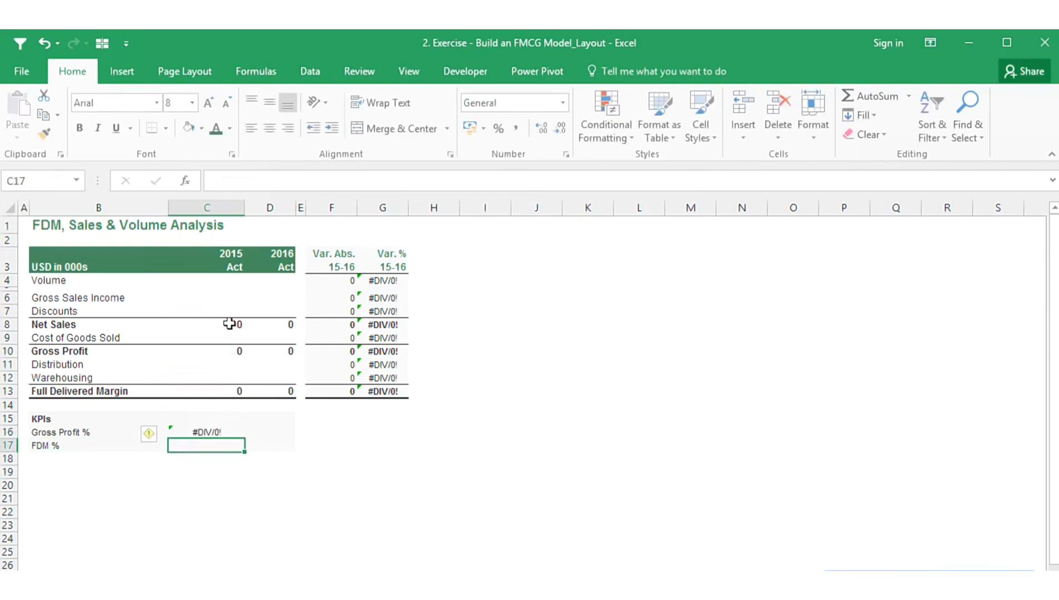
Calculate the 2015 FDM % in C17 by dividing Full Delivered Margin in C13 by Net Sales in C8
text(=)
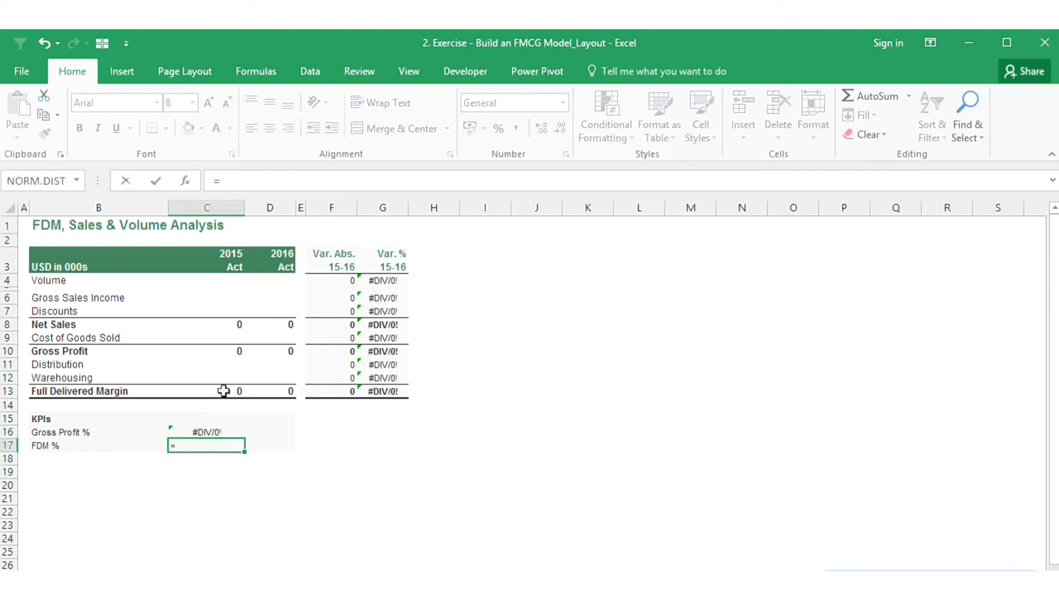
click(224, 391)
text(/)
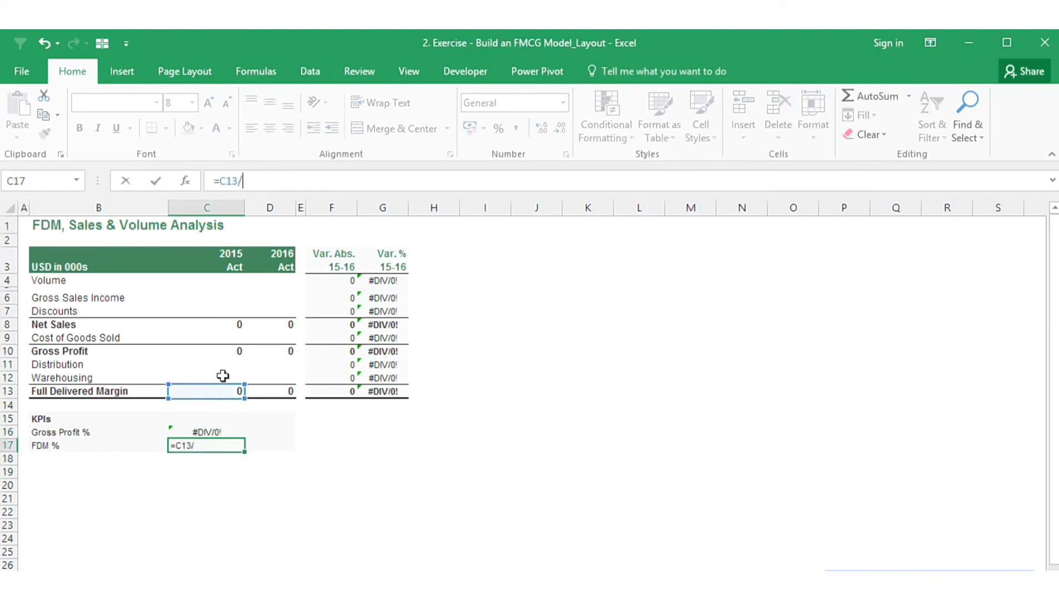
click(225, 326)
key(Return)
Copy the 2015 KPI formulas in C16:C17 into the 2016 column at D16:D17
key(Up)
key(Up)
key(shift+Down)
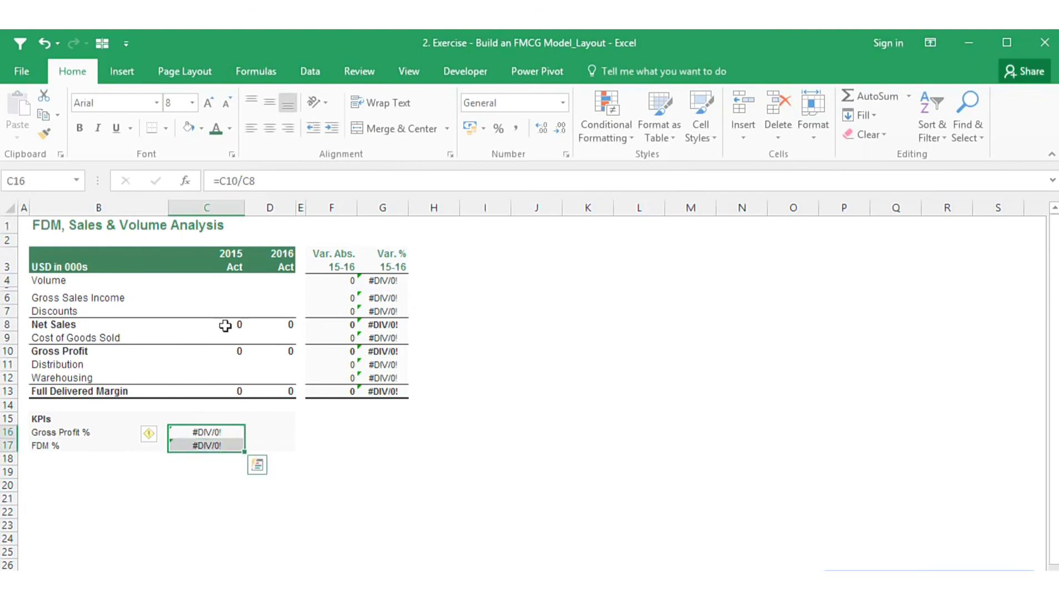
key(ctrl+c)
key(Right)
key(ctrl+v)
key(Escape)
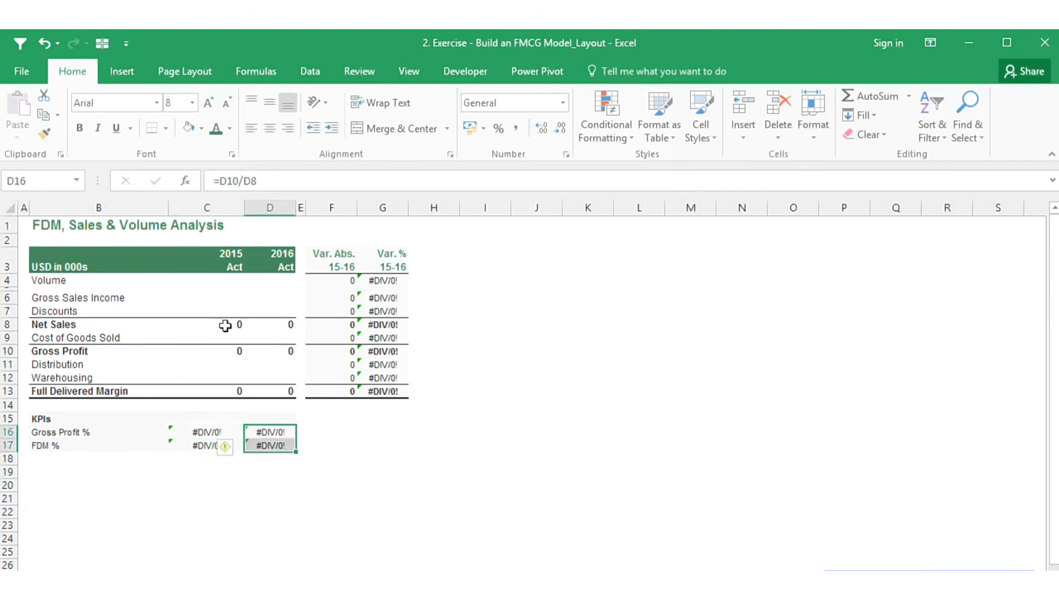
key(Down)
key(Down)
key(Down)
key(Down)
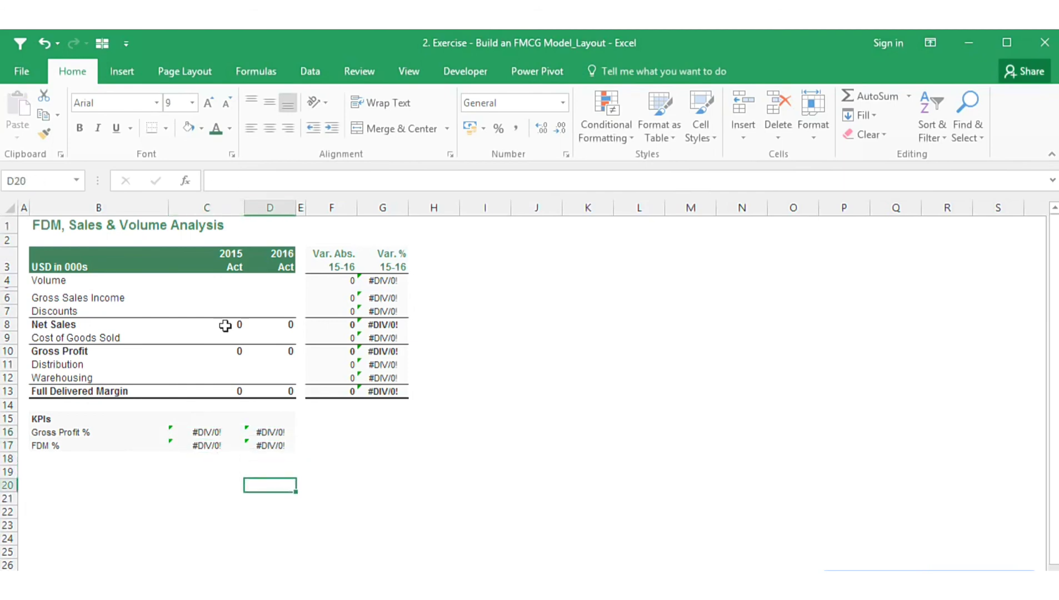